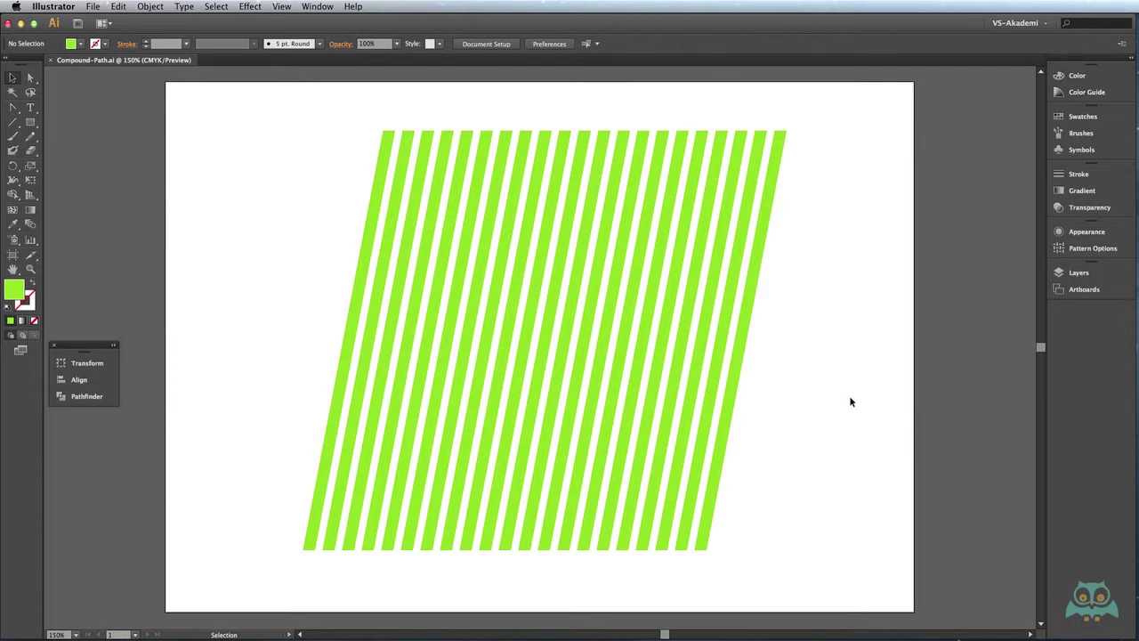
# Glance at the Object menu, open the Nesne-Duzenleme-Araclari folder, then return to Illustrator
pyautogui.click(149, 6)
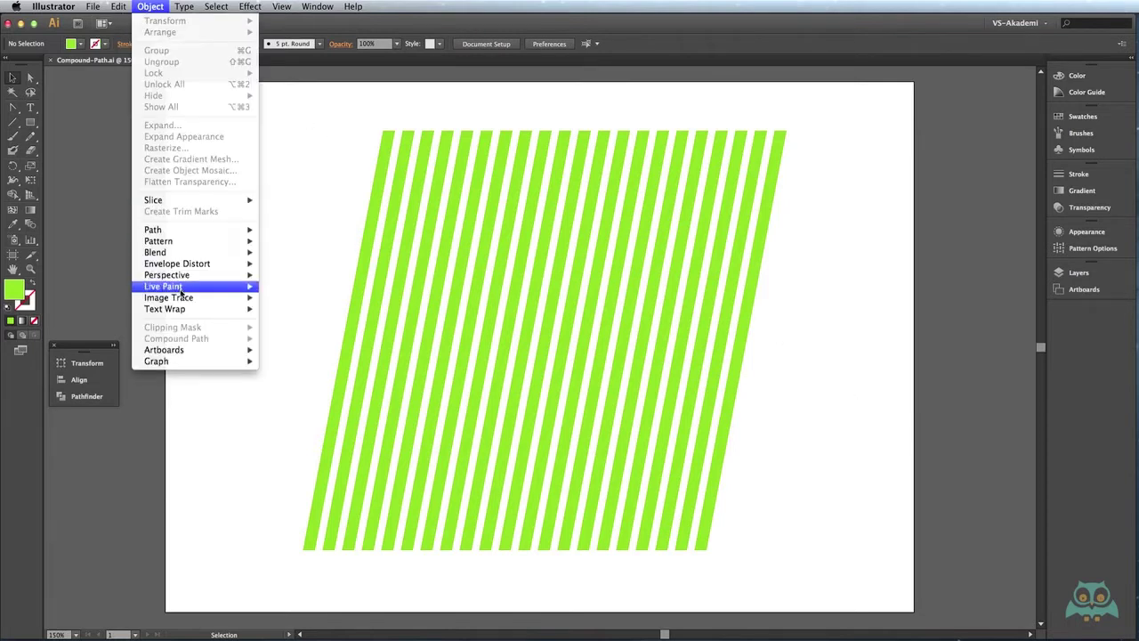
pyautogui.click(556, 28)
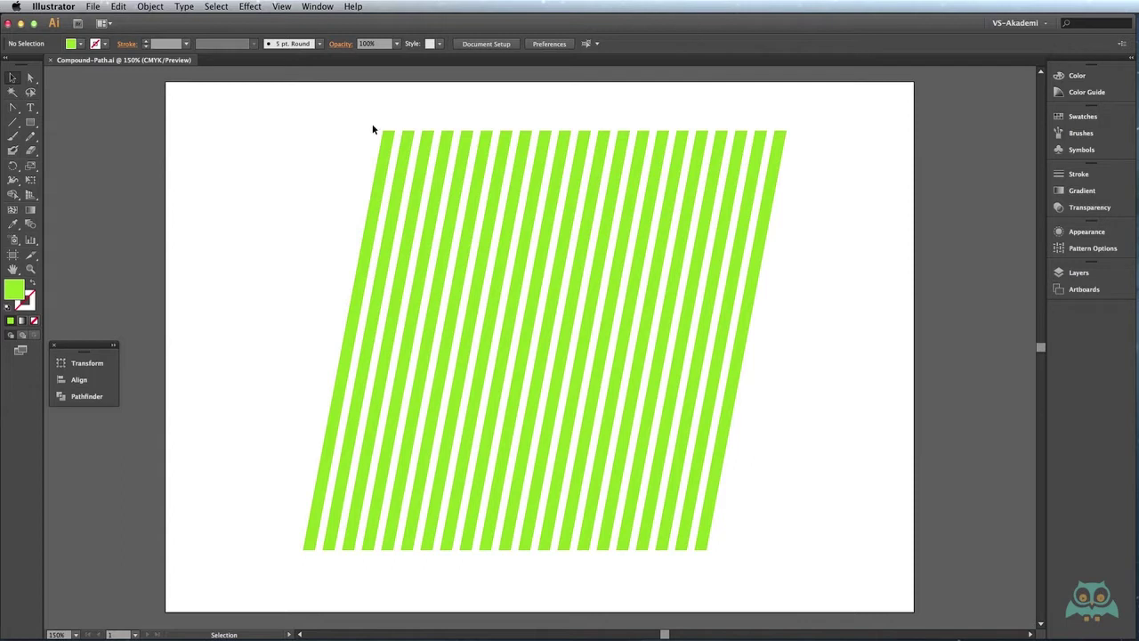
pyautogui.press('super+Tab')
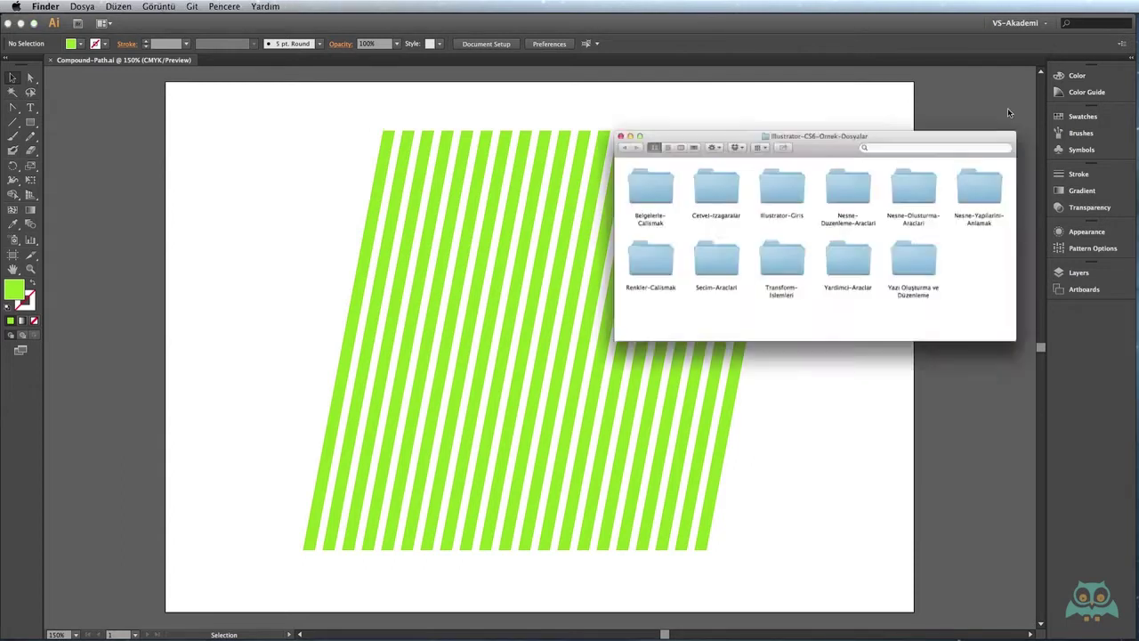
pyautogui.doubleClick(685, 230)
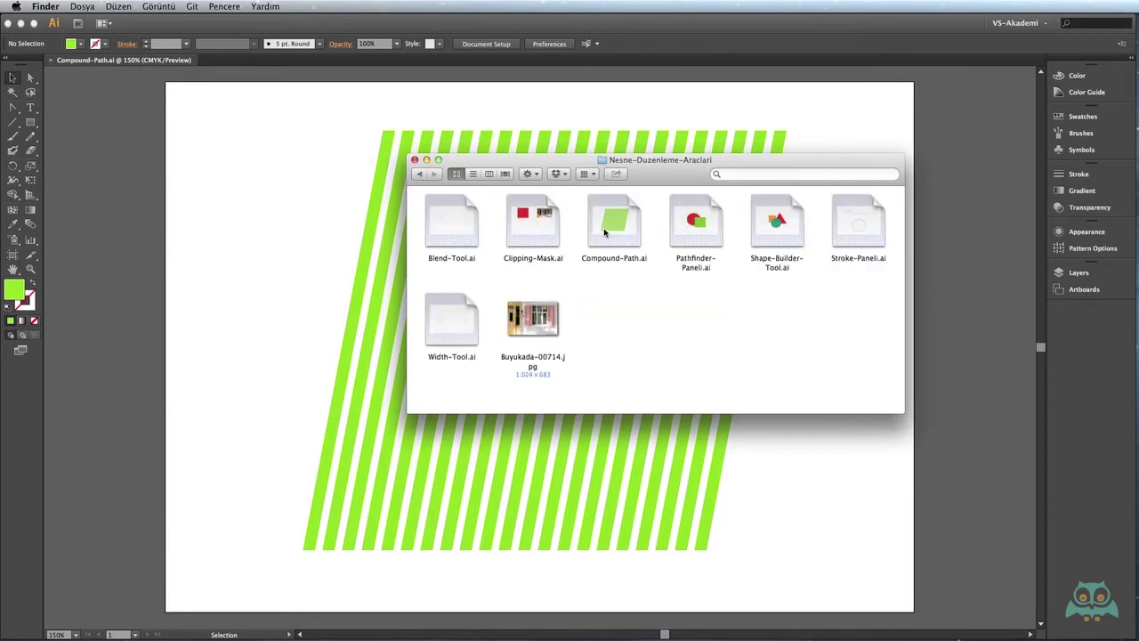
pyautogui.click(486, 114)
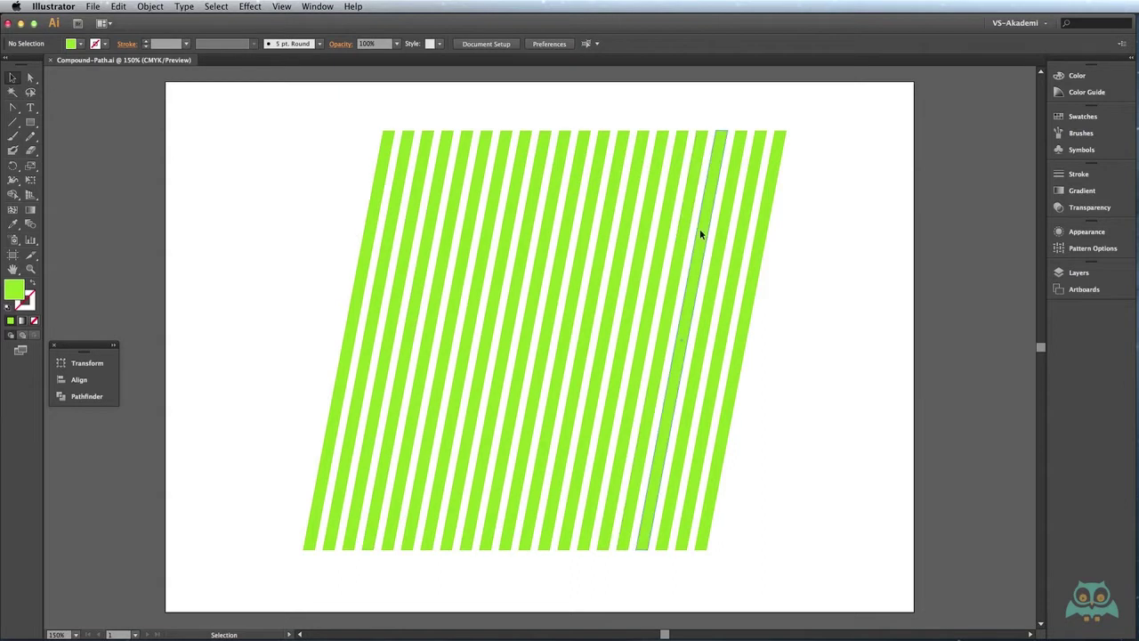
# Marquee-select all the green stripes and keep the Gradient panel shown
pyautogui.moveTo(364, 104); pyautogui.dragTo(797, 251)
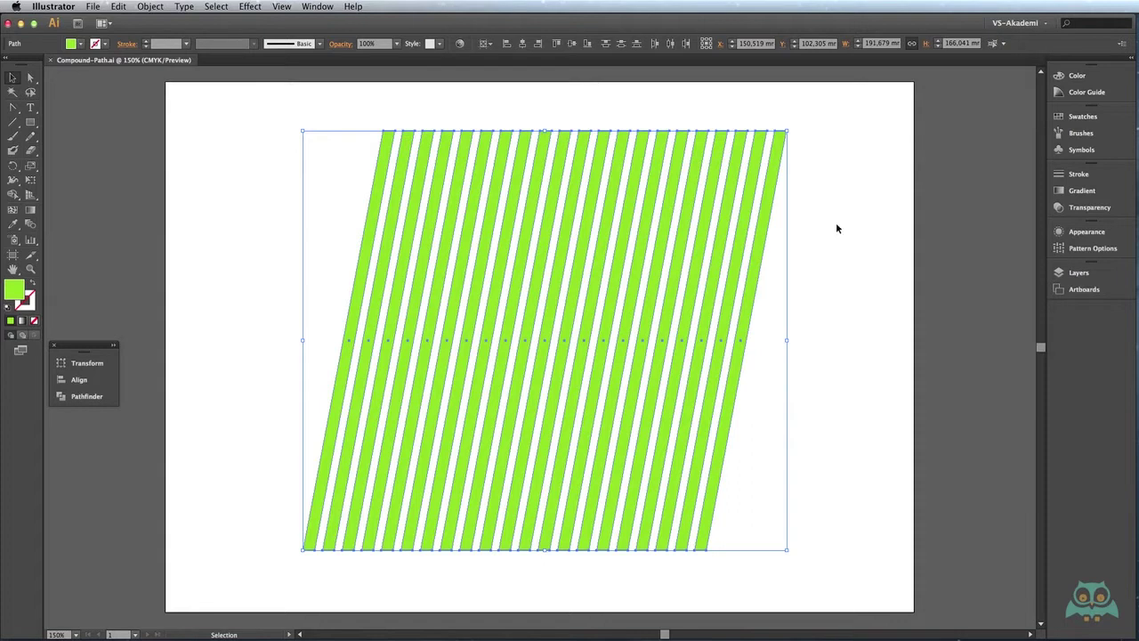
pyautogui.click(1082, 190)
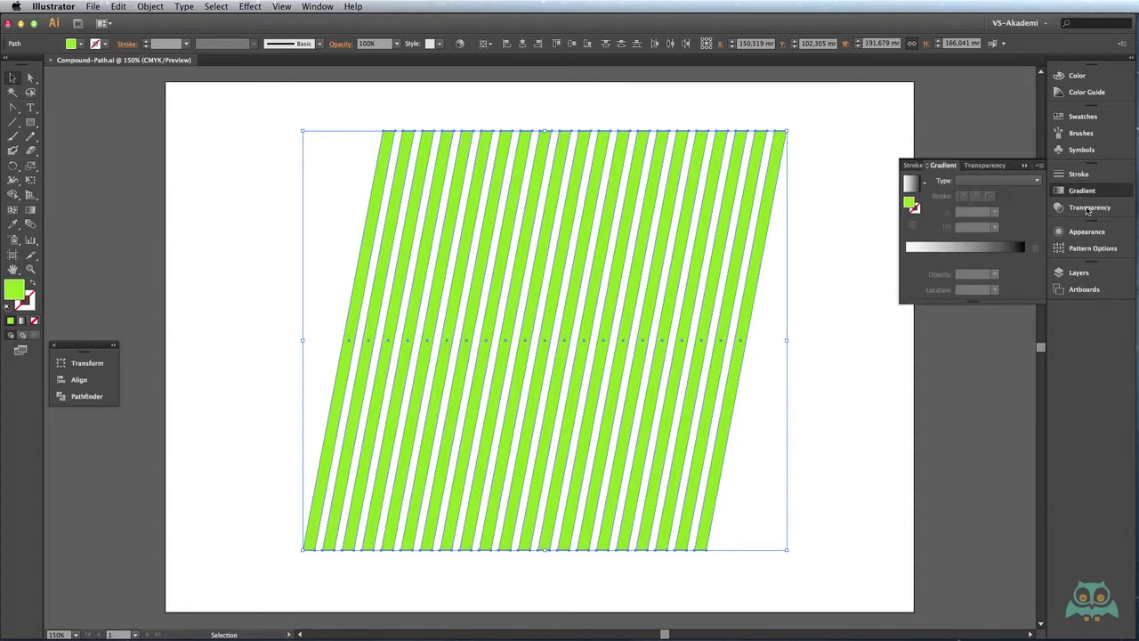
pyautogui.click(322, 9)
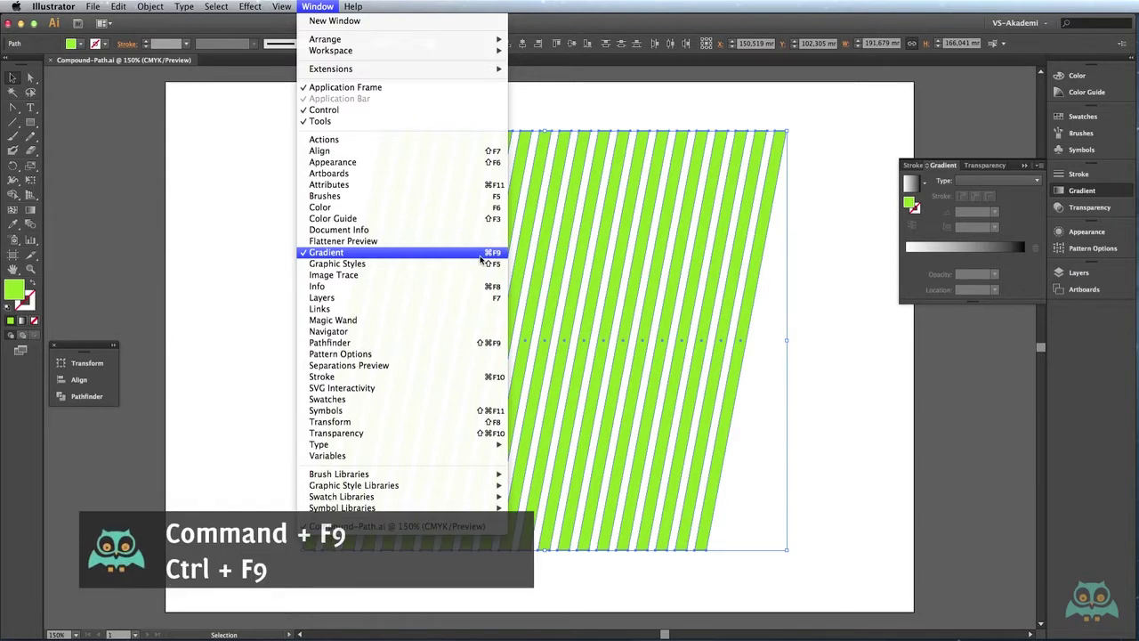
pyautogui.click(481, 255)
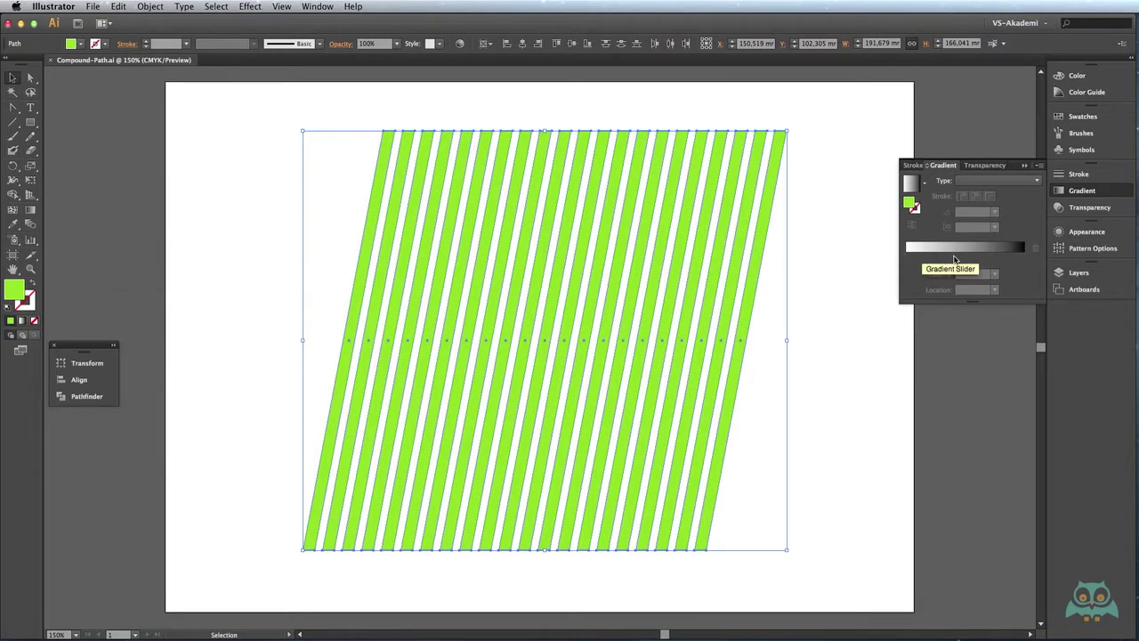
# Fill every selected stripe with the default black-to-white linear gradient at 0°
pyautogui.click(949, 250)
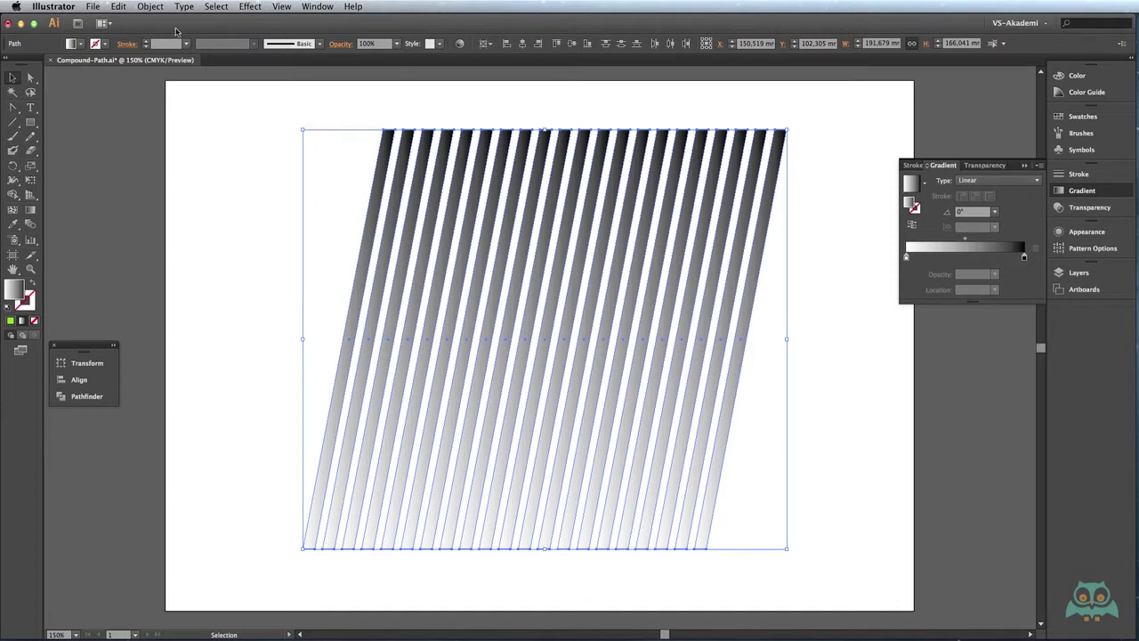
pyautogui.click(151, 7)
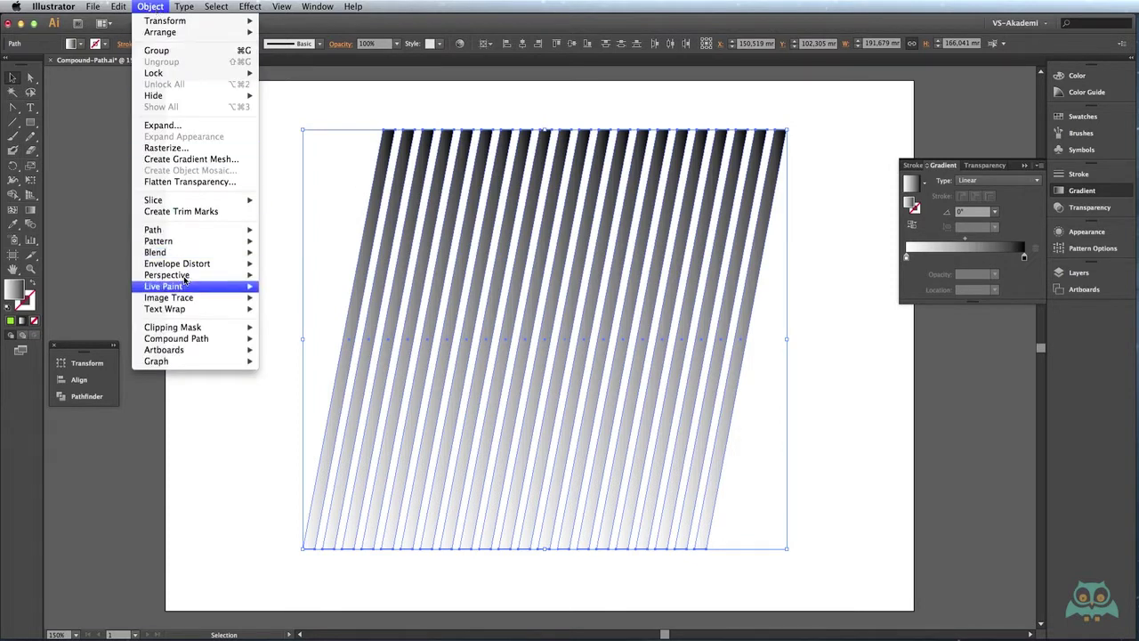
pyautogui.moveTo(176, 338)
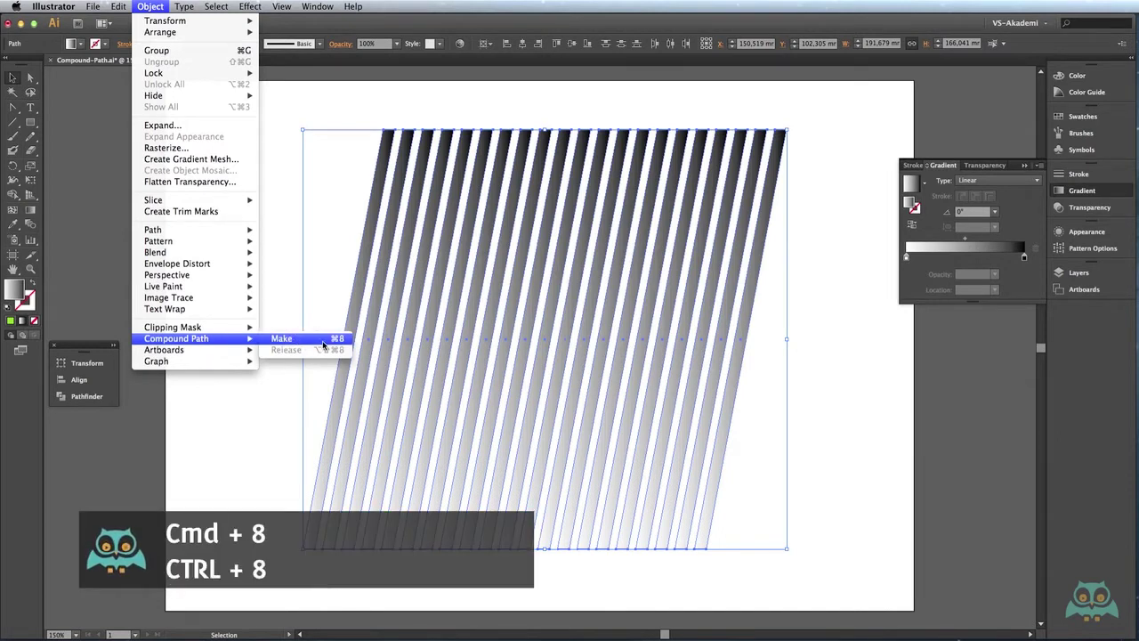
# Make the stripes one compound path with a shared gradient and shift it about 38 mm right
pyautogui.click(323, 344)
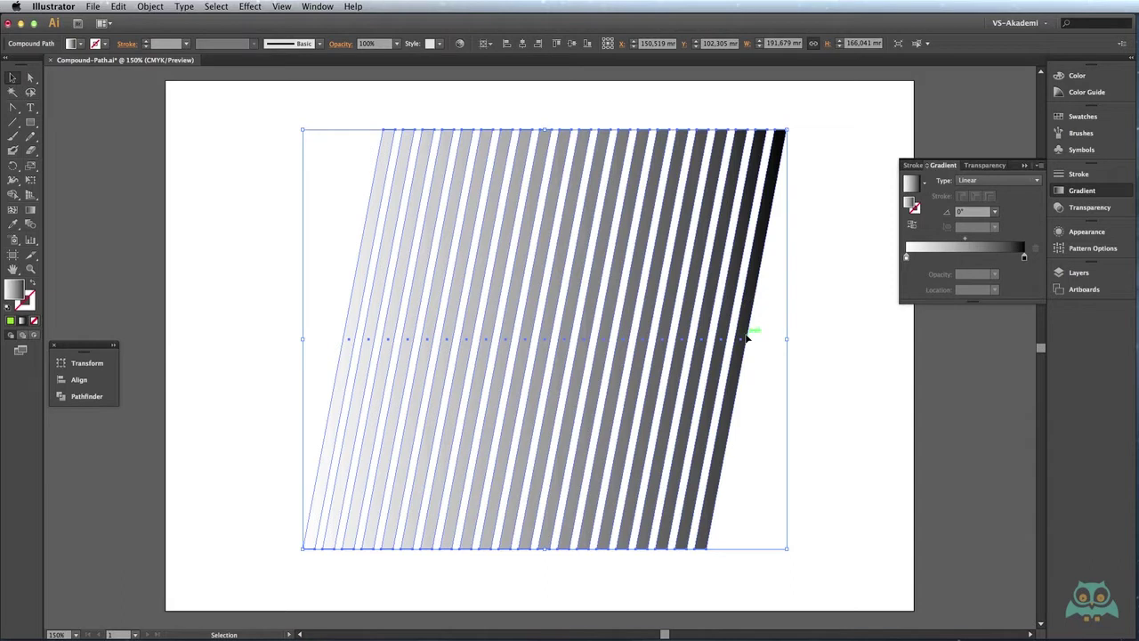
pyautogui.click(771, 336)
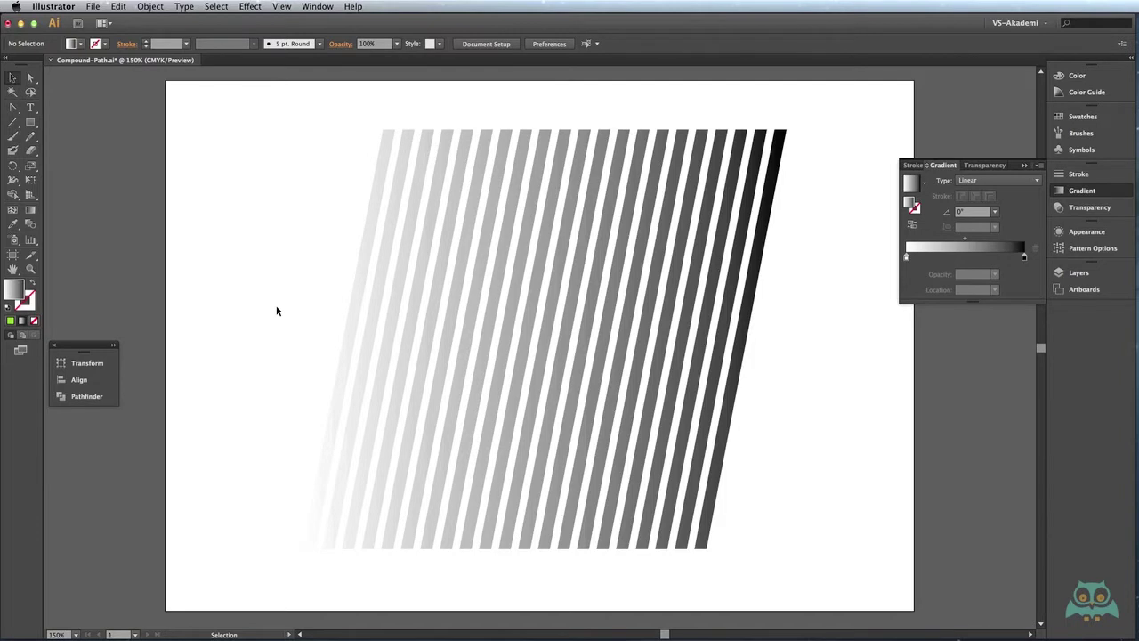
pyautogui.click(367, 219)
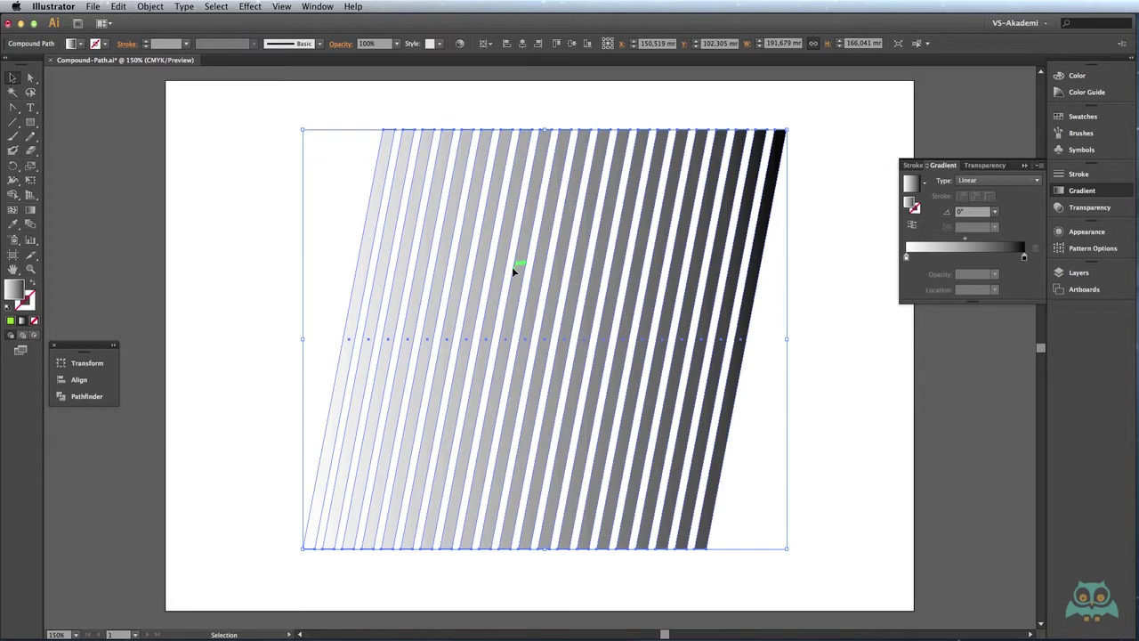
pyautogui.moveTo(468, 242); pyautogui.dragTo(564, 242)
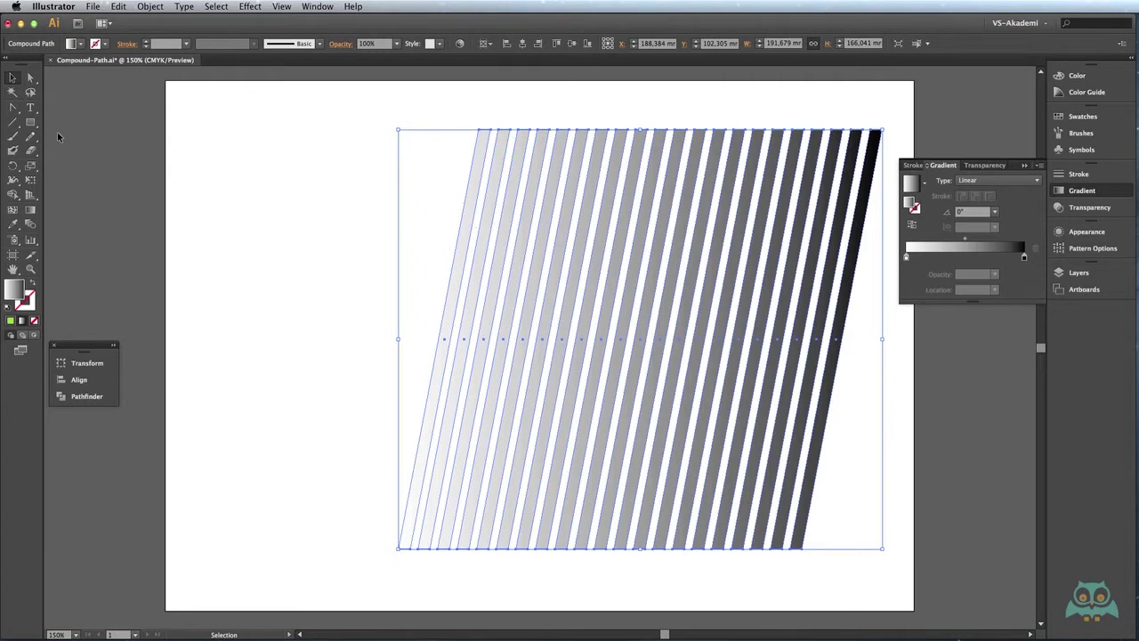
# Draw a 74.319 mm polar grid left of the stripes with the Polar Grid Tool and select it
pyautogui.moveTo(12, 122); pyautogui.dragTo(62, 130)
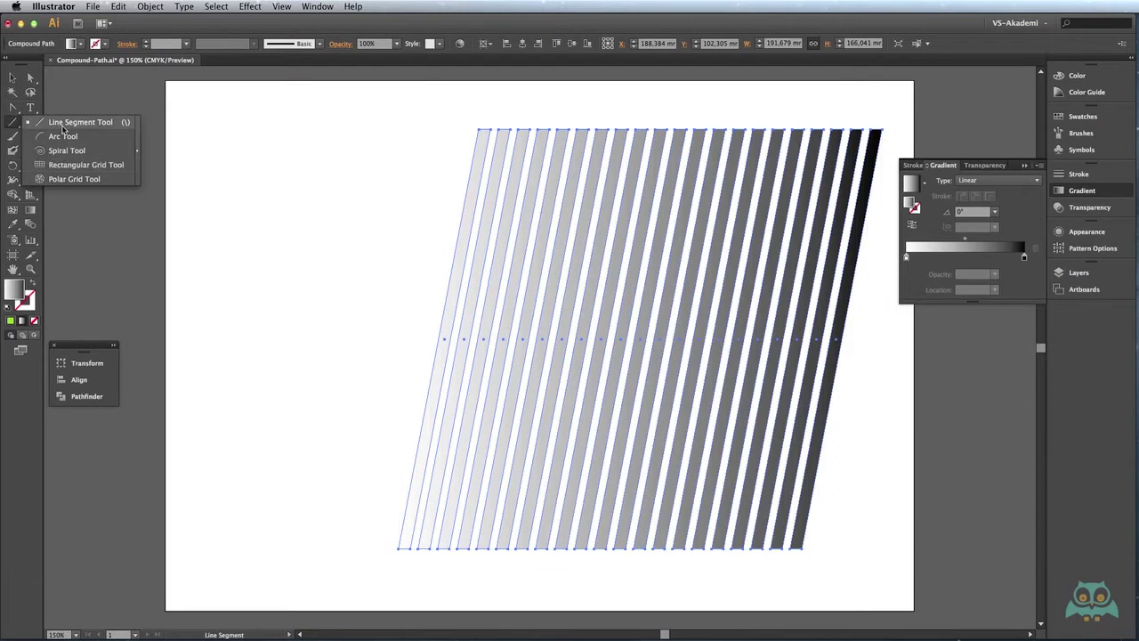
pyautogui.click(95, 183)
pyautogui.moveTo(223, 178); pyautogui.dragTo(408, 359)
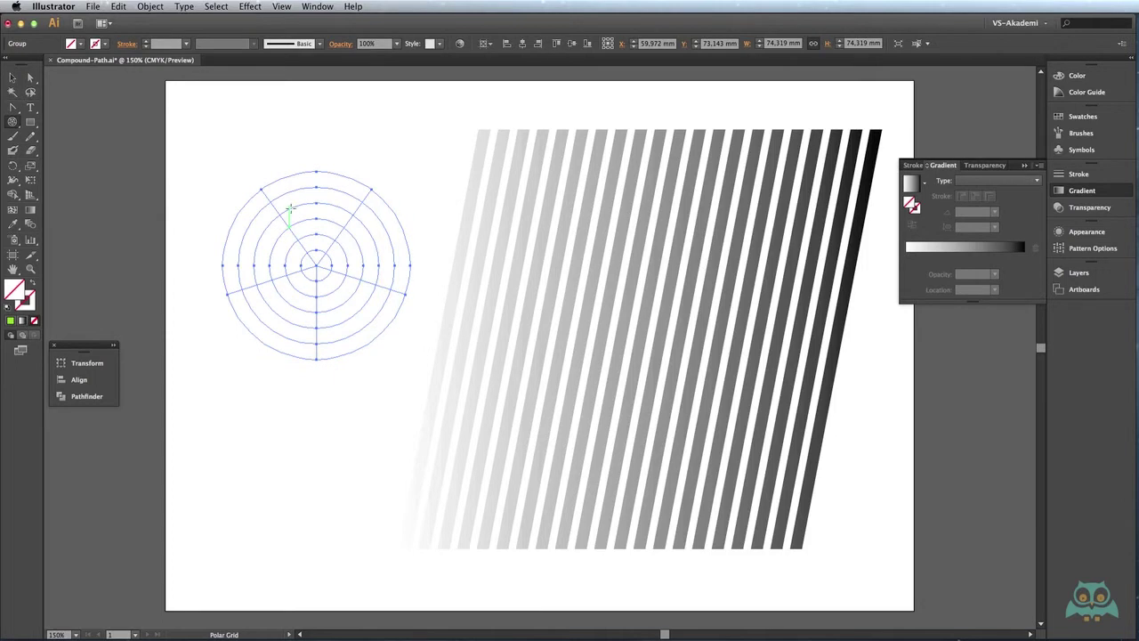
pyautogui.click(12, 79)
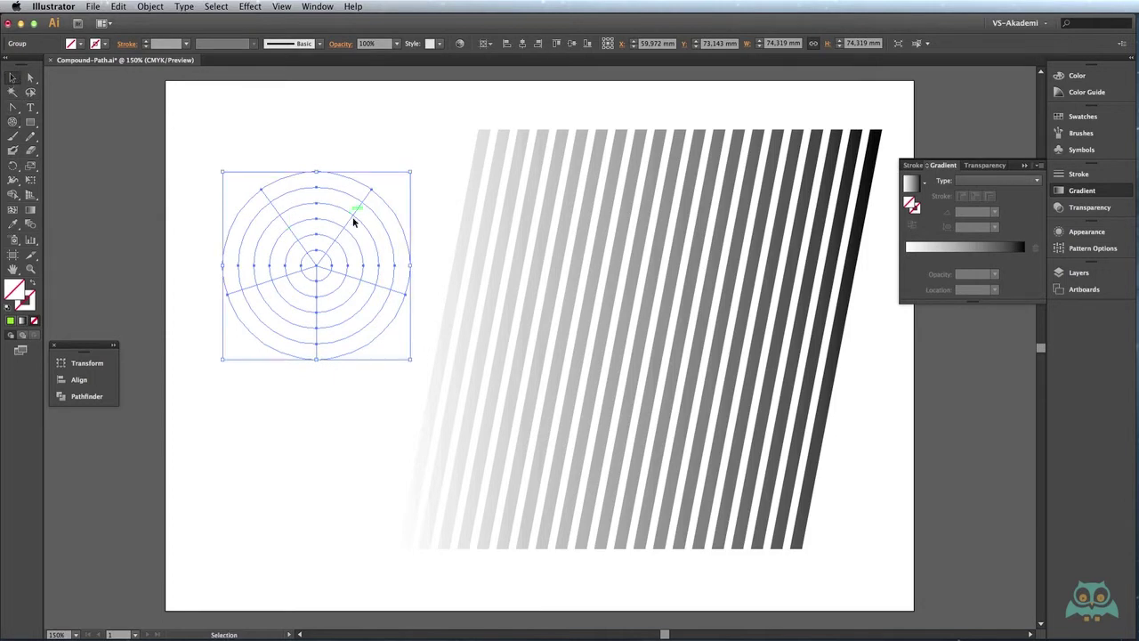
pyautogui.click(363, 165)
pyautogui.click(346, 224)
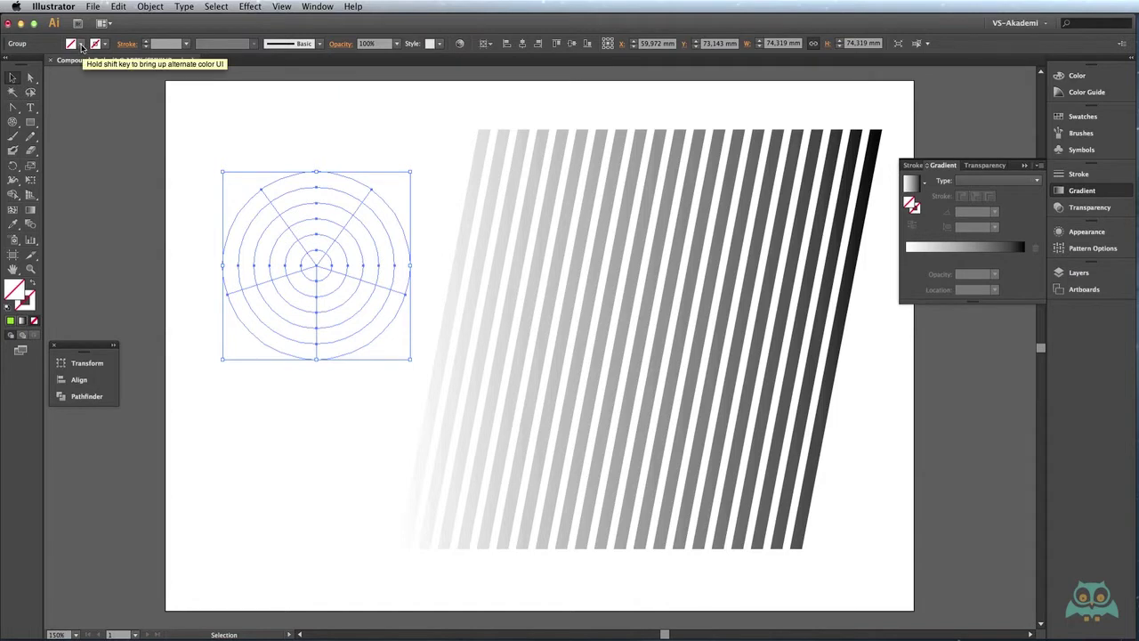
# Select the polar grid's outer circle path and test a green fill on it
pyautogui.click(31, 77)
pyautogui.click(242, 142)
pyautogui.click(268, 233)
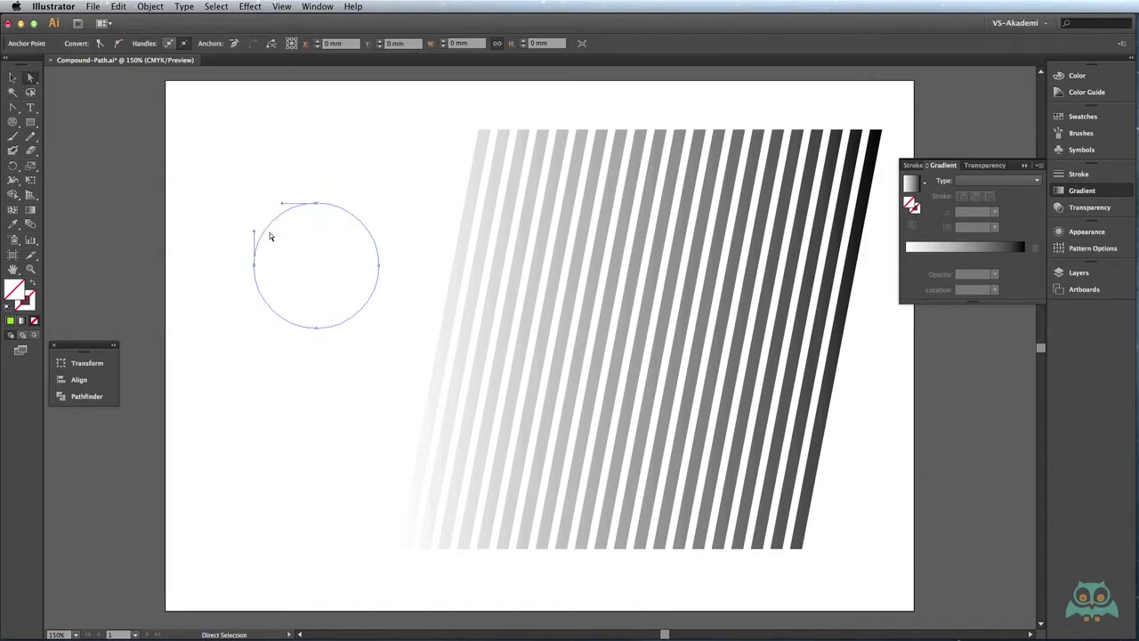
pyautogui.click(266, 238)
pyautogui.click(10, 321)
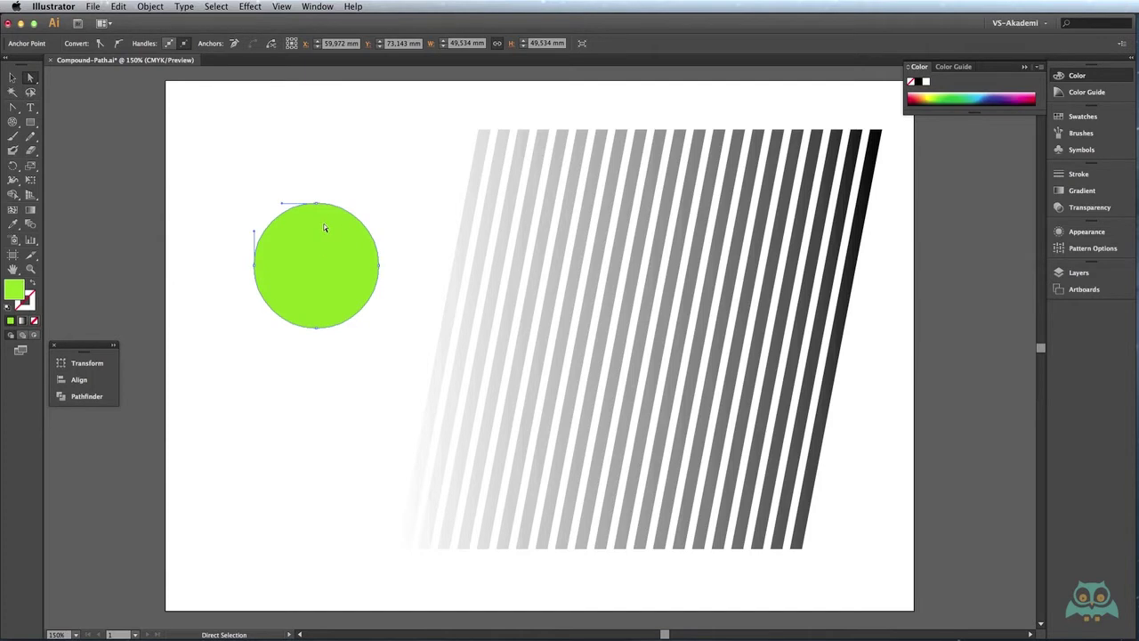
# Undo the green fill and give the whole polar grid a black 1 pt outline
pyautogui.press('/')
pyautogui.press('v')
pyautogui.hotkey('ctrl', 'z')
pyautogui.hotkey('ctrl', 'z')
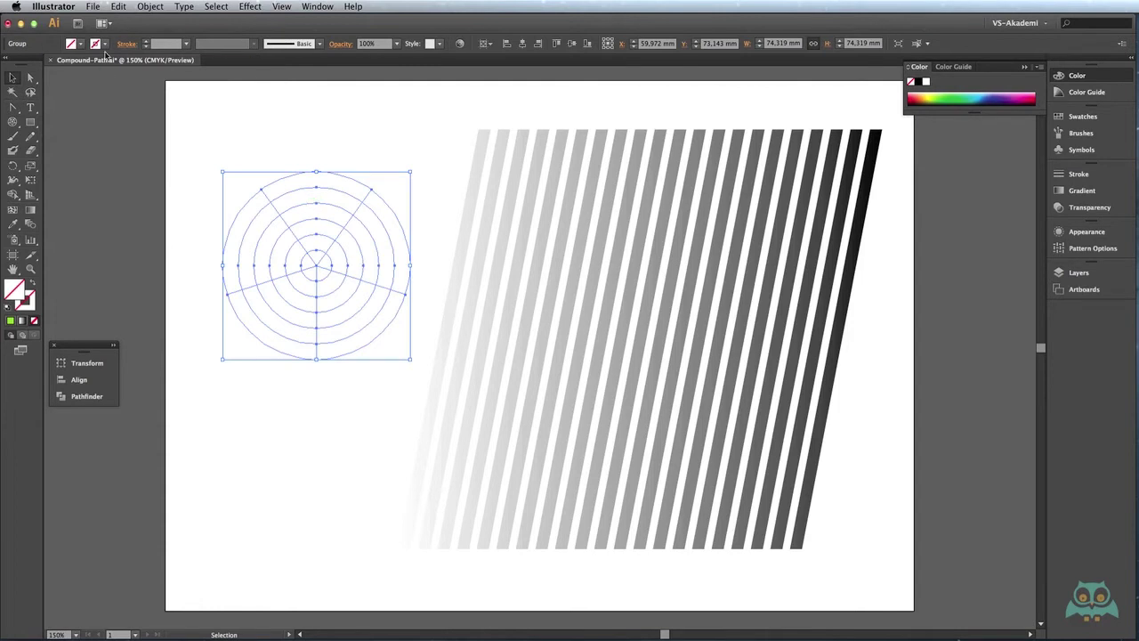
pyautogui.click(105, 43)
pyautogui.click(32, 67)
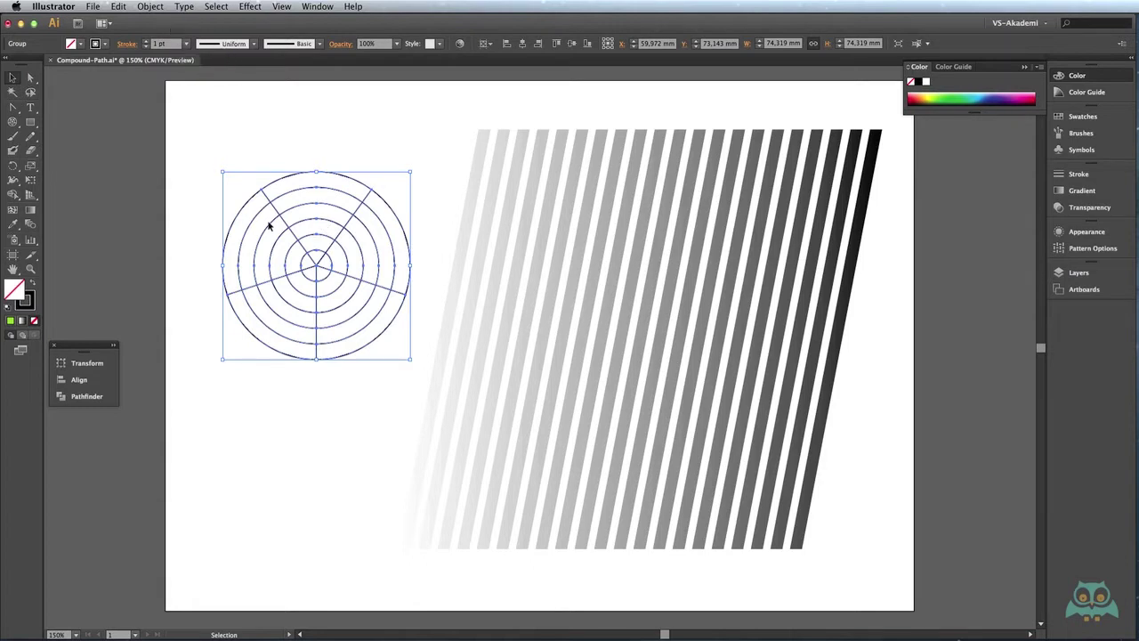
# Make the polar grid a compound path and convert it into a Live Paint group
pyautogui.click(150, 6)
pyautogui.moveTo(176, 338)
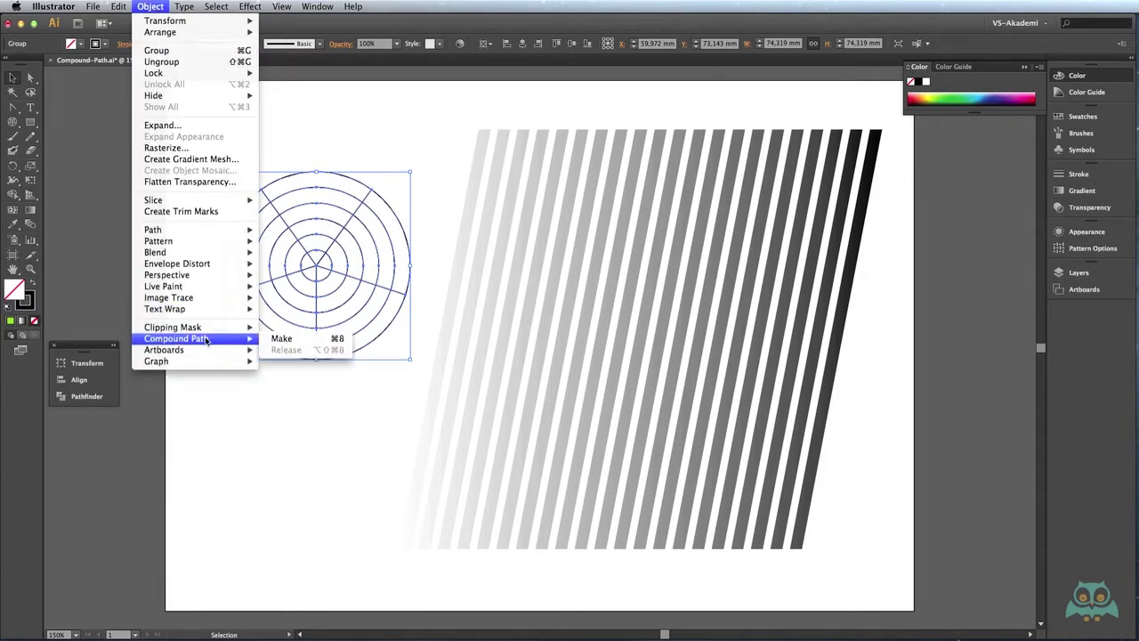
pyautogui.click(281, 339)
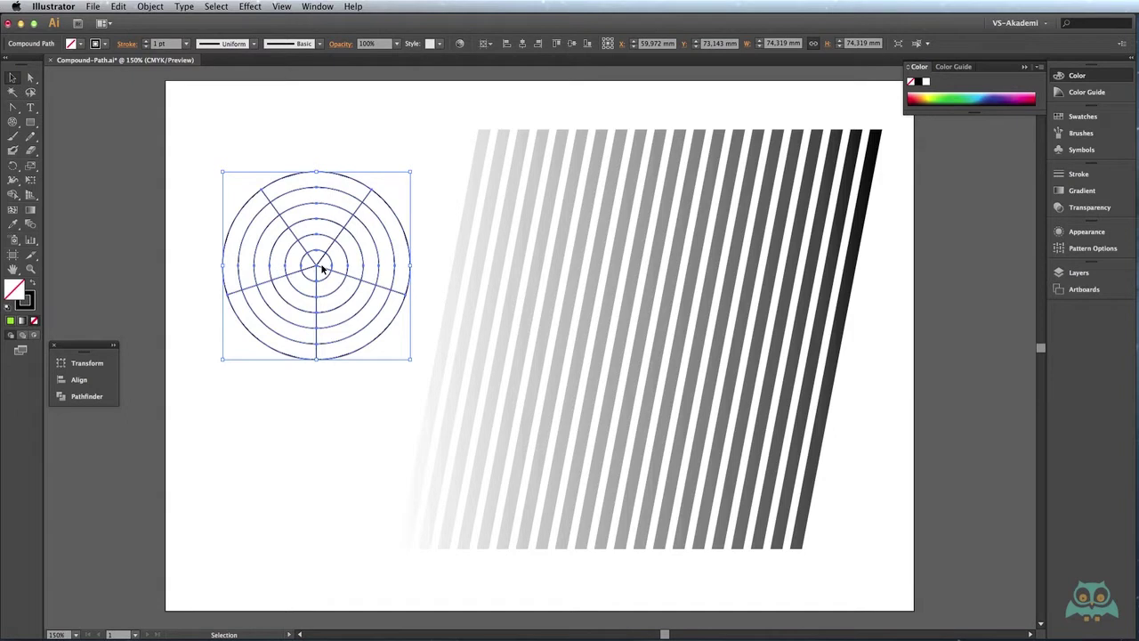
pyautogui.moveTo(12, 194); pyautogui.dragTo(70, 209)
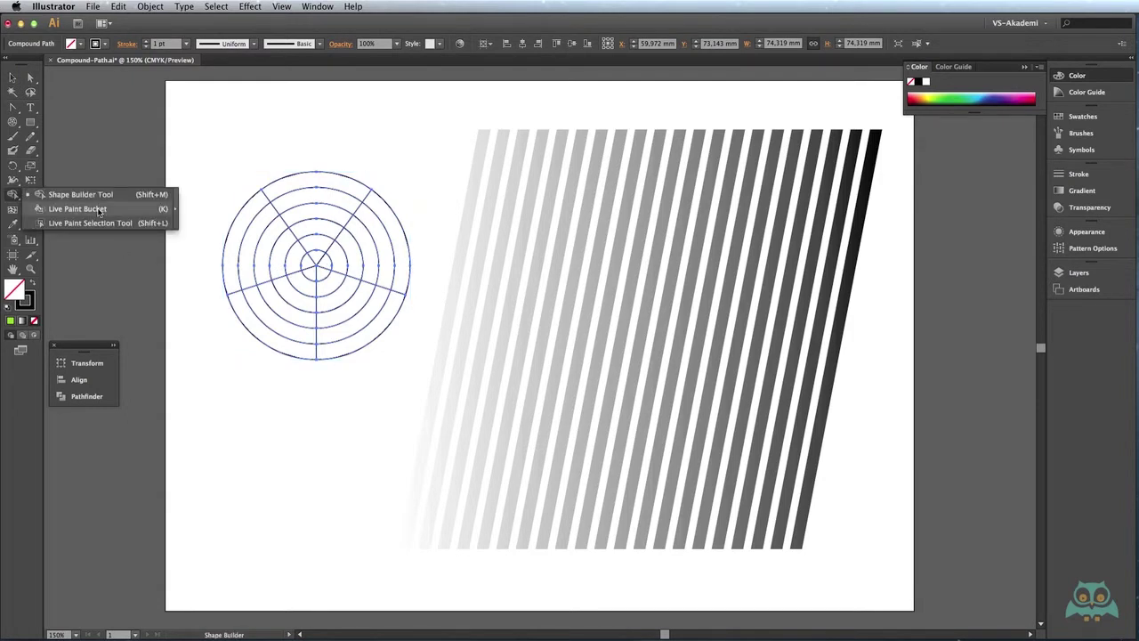
pyautogui.click(117, 209)
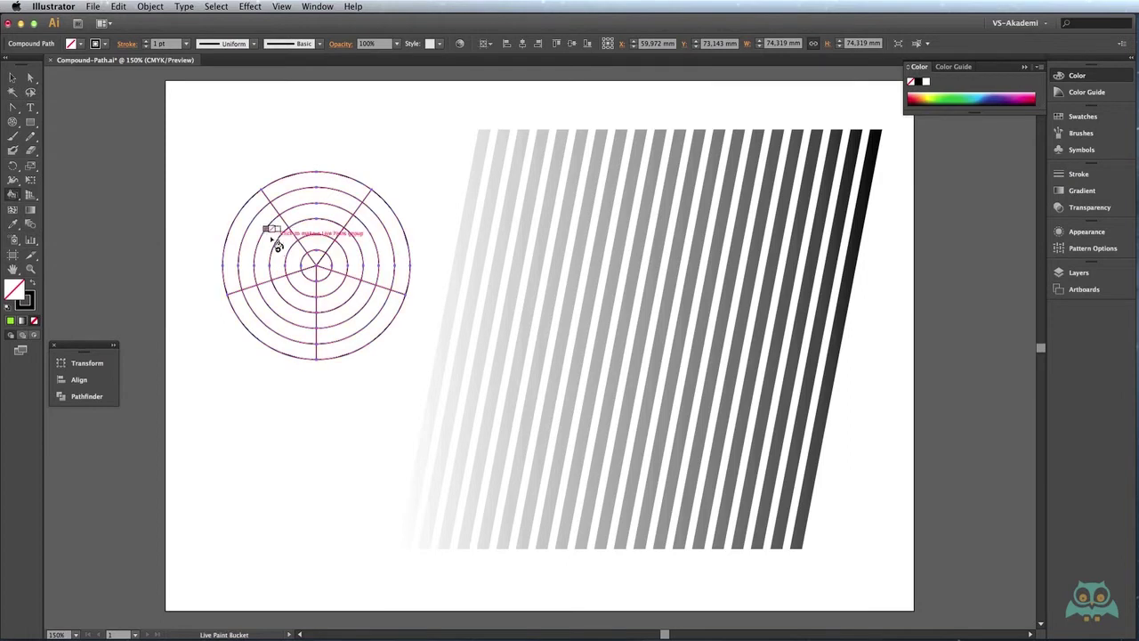
pyautogui.click(313, 212)
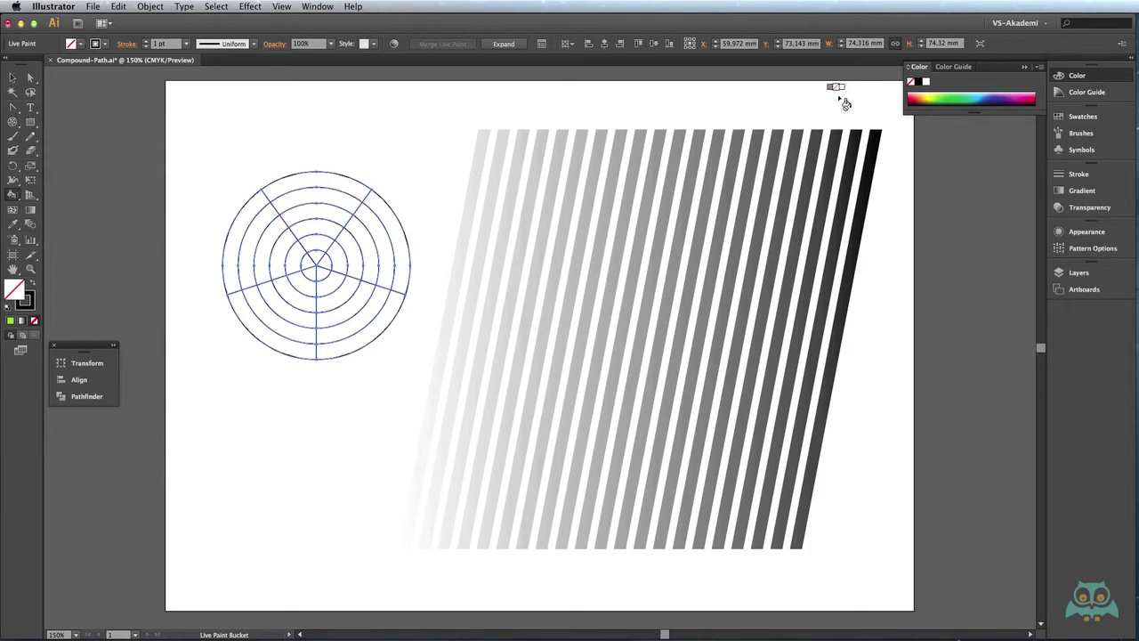
# Fill four ring segments with green, deeper green and yellow-green
pyautogui.click(925, 102)
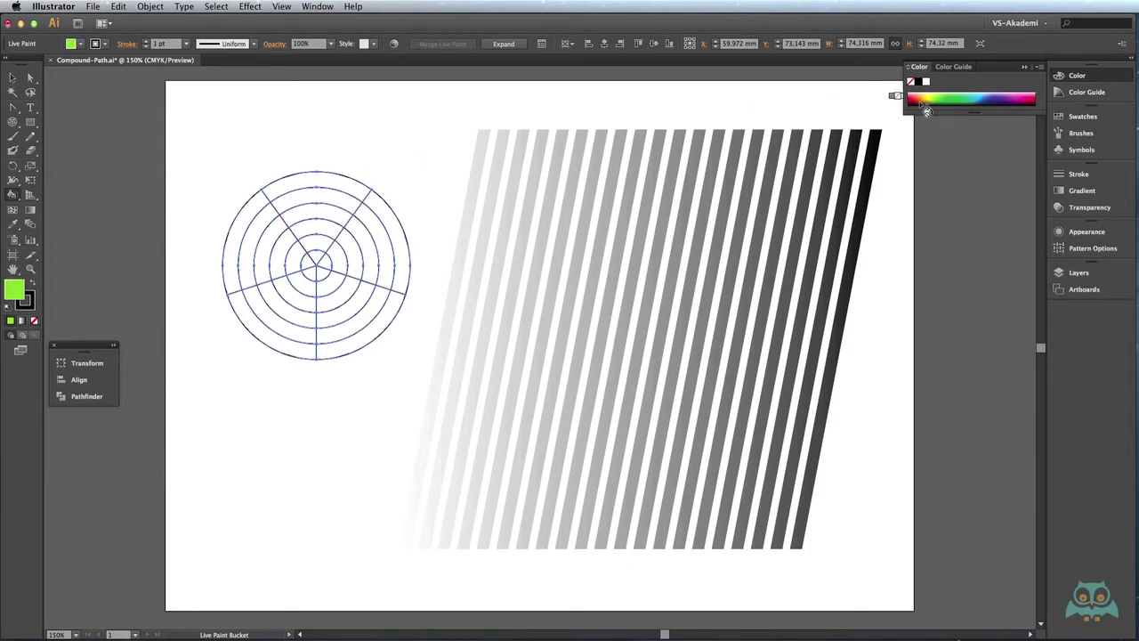
pyautogui.click(372, 254)
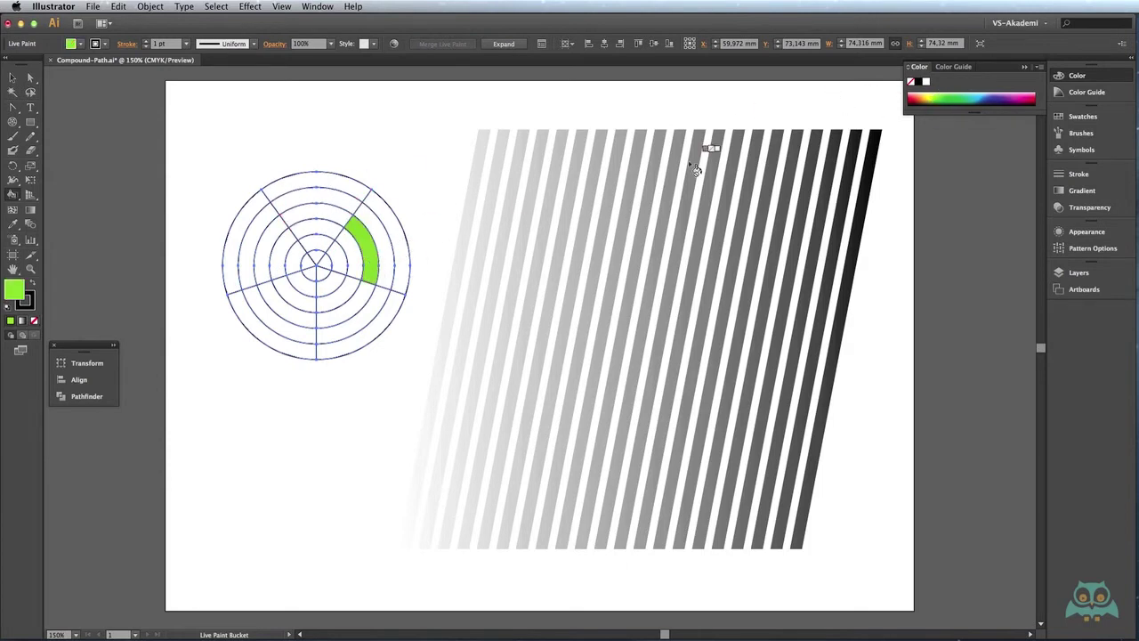
pyautogui.click(952, 98)
pyautogui.click(304, 219)
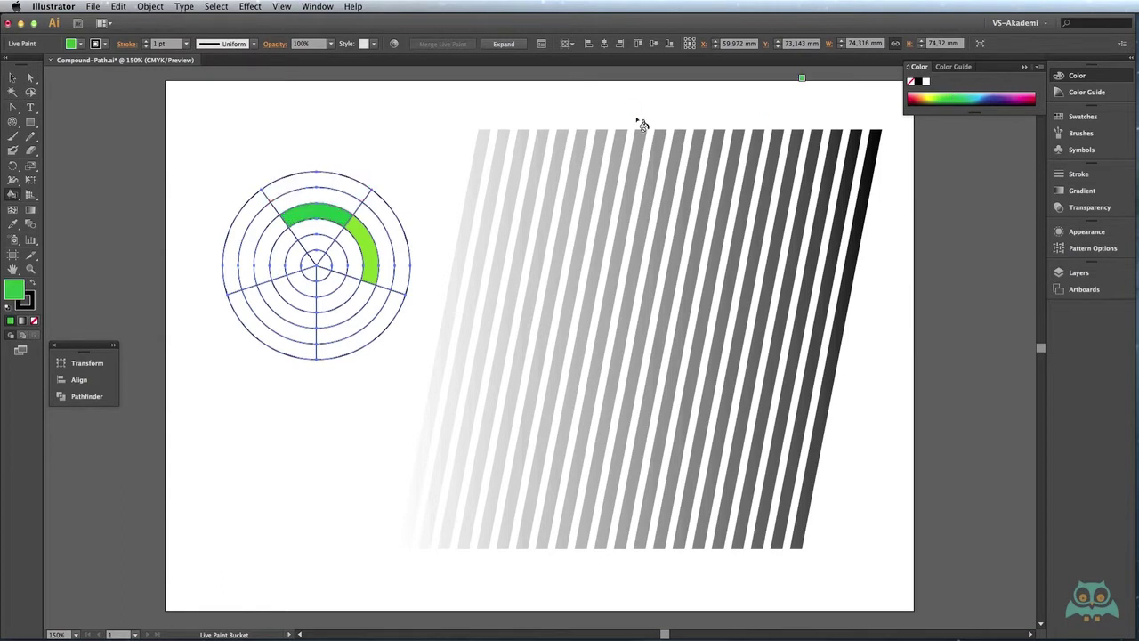
pyautogui.click(936, 94)
pyautogui.click(341, 201)
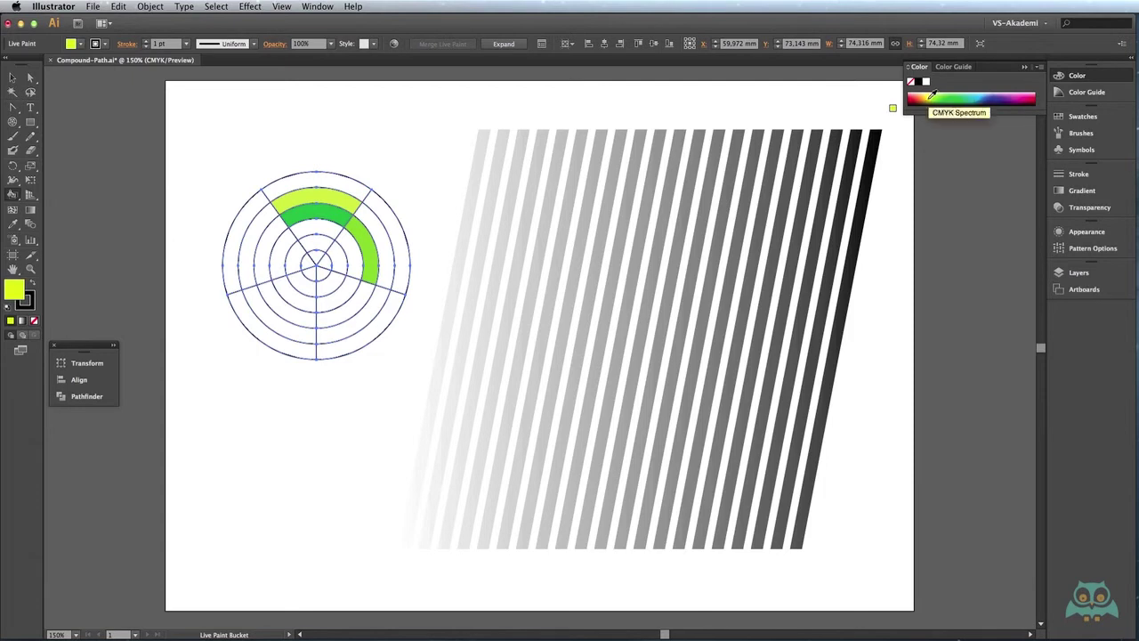
pyautogui.click(282, 257)
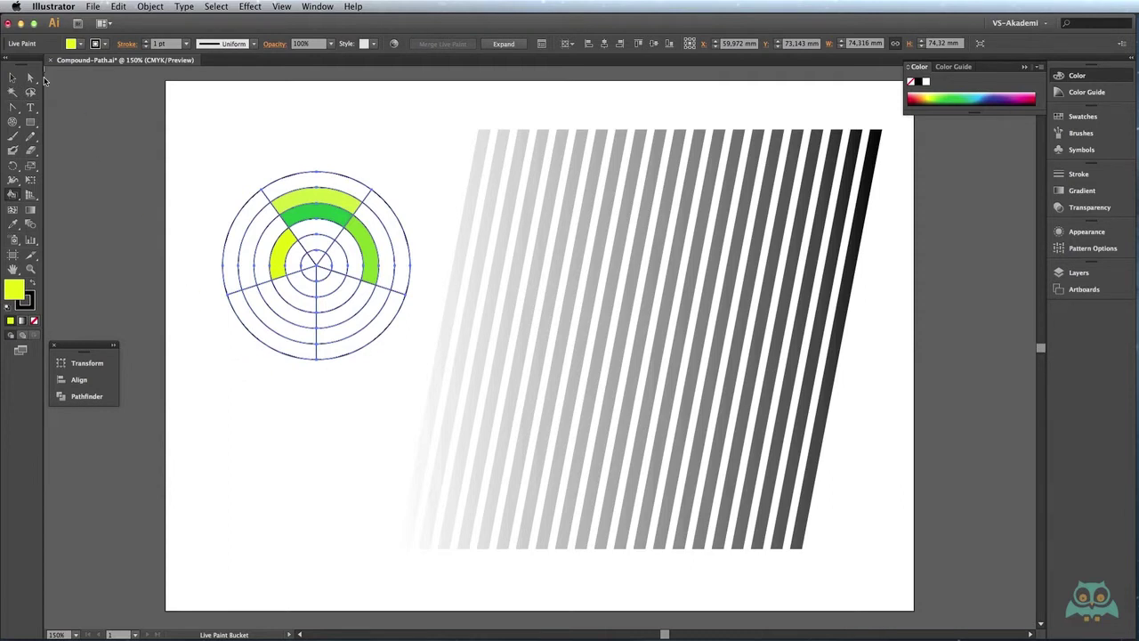
pyautogui.click(11, 79)
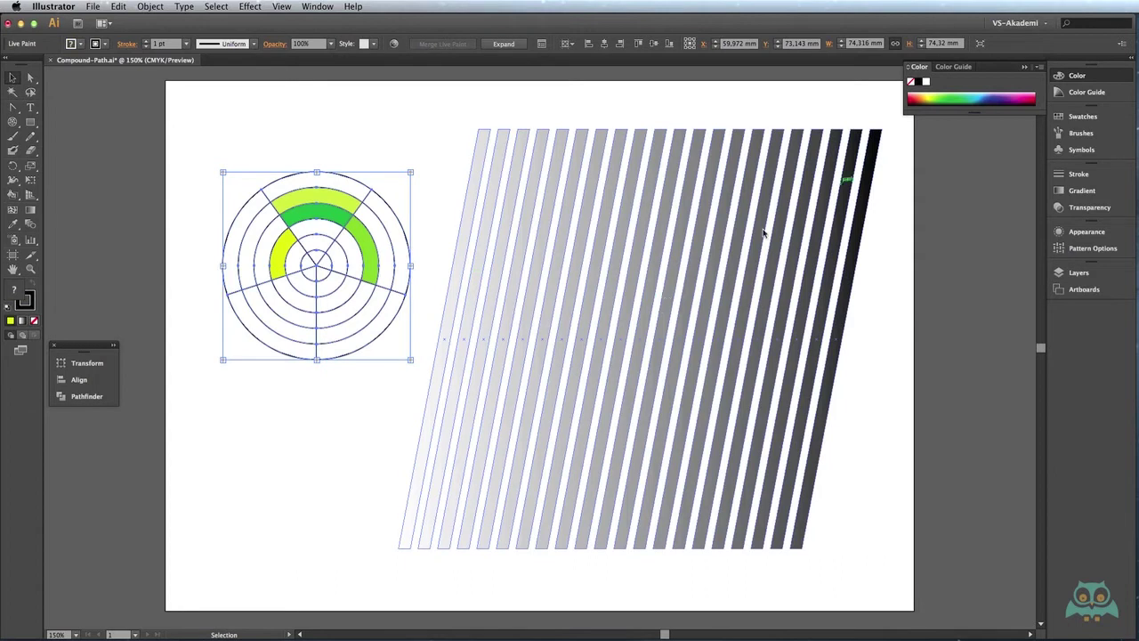
# Place Buyukada-00714.jpg from the Nesne-Duzenleme-Araclari folder, accepting the profile mismatch prompt
pyautogui.press('super+Tab')
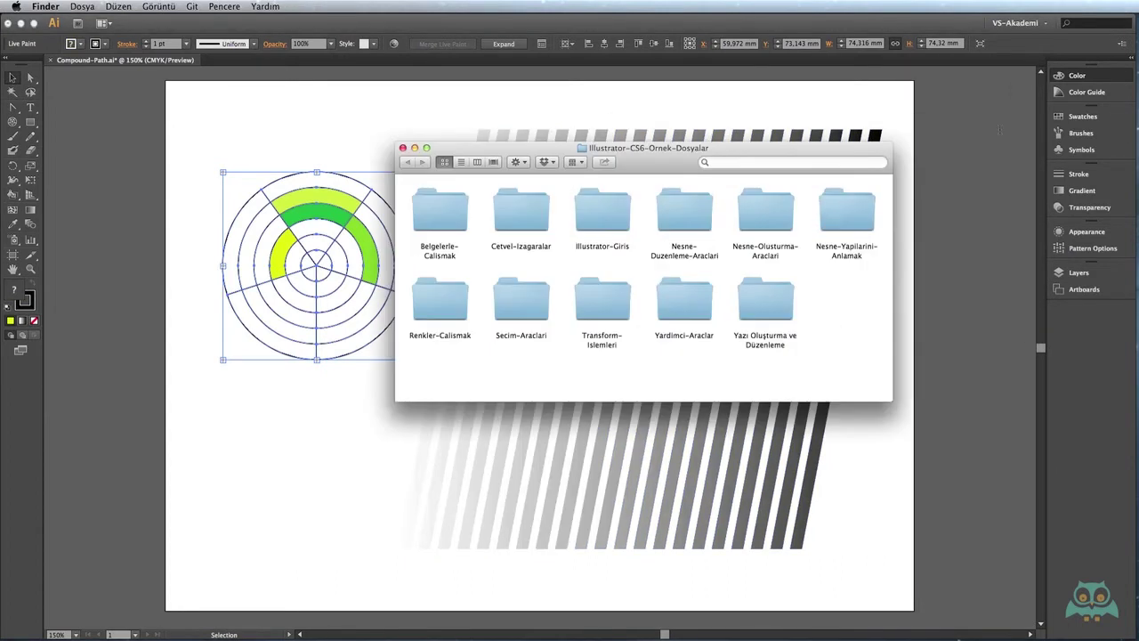
pyautogui.doubleClick(692, 219)
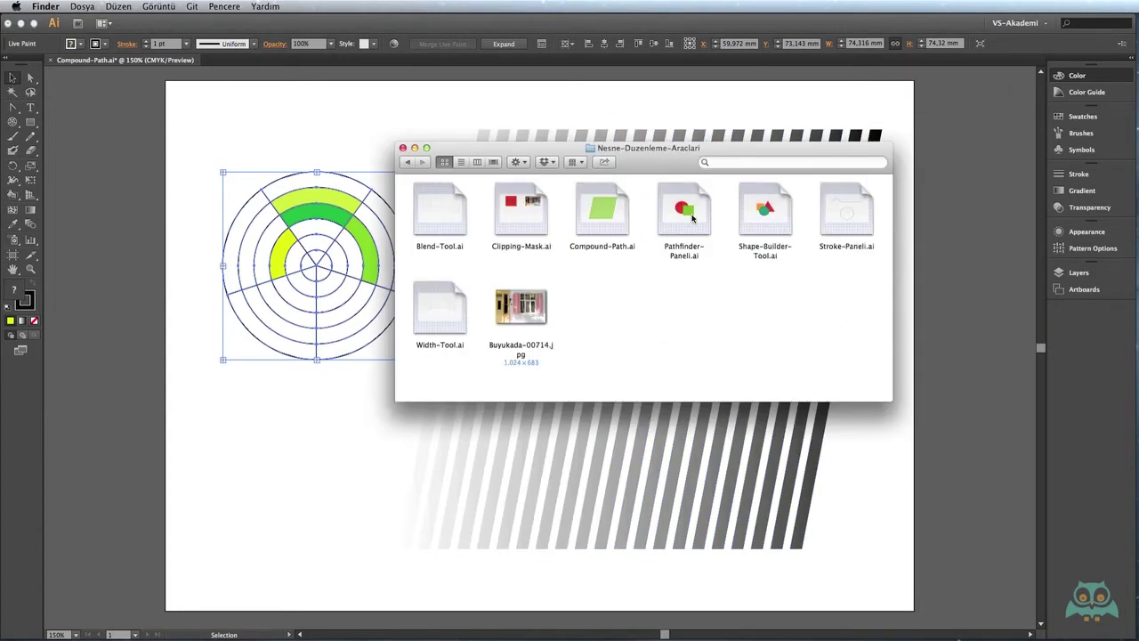
pyautogui.moveTo(531, 309)
pyautogui.mouseDown()
pyautogui.moveTo(409, 453)
pyautogui.moveTo(380, 467)
pyautogui.mouseUp()
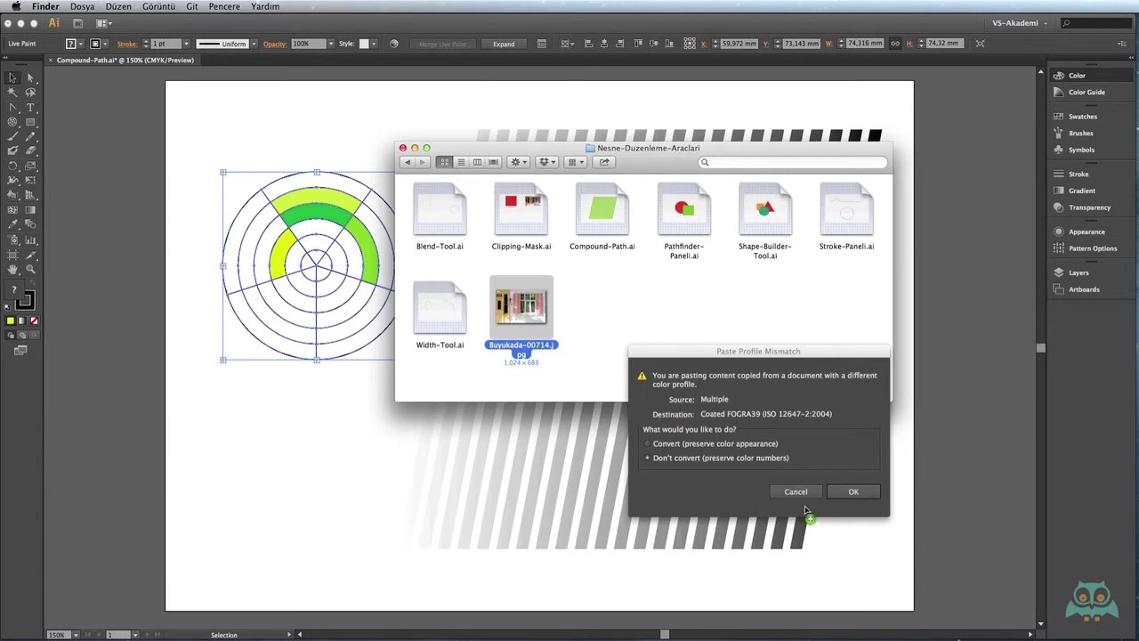
pyautogui.click(840, 492)
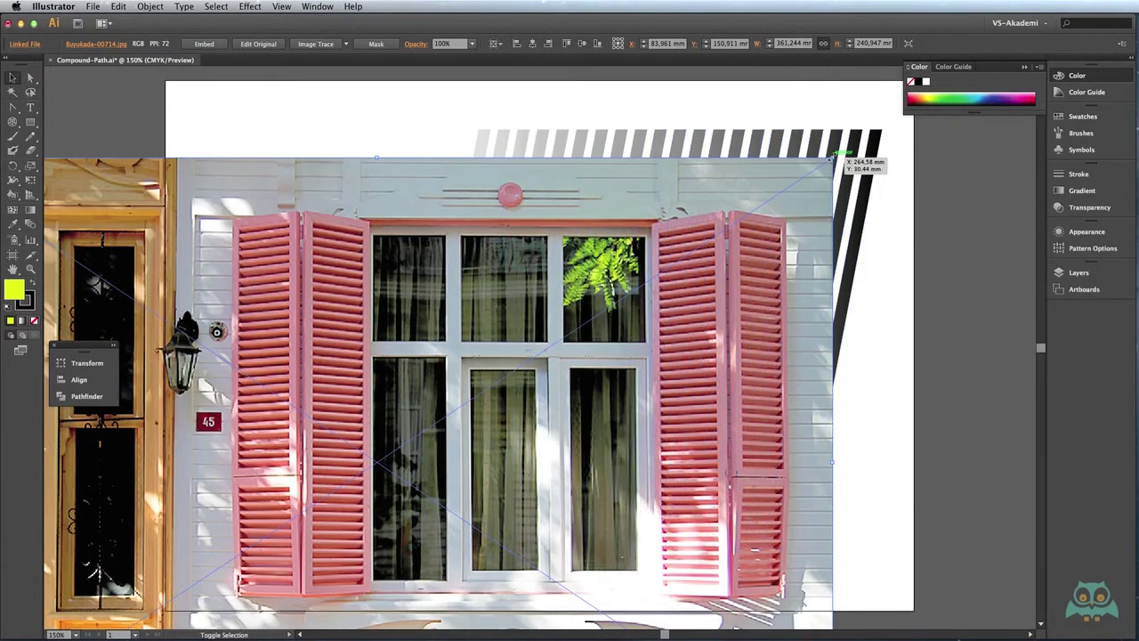
# Resize the photo to about 159.9 × 106.7 mm and move it over the stripes
pyautogui.moveTo(834, 156)
pyautogui.mouseDown()
pyautogui.moveTo(352, 503)
pyautogui.moveTo(322, 500)
pyautogui.mouseUp()
pyautogui.moveTo(227, 536); pyautogui.dragTo(765, 265)
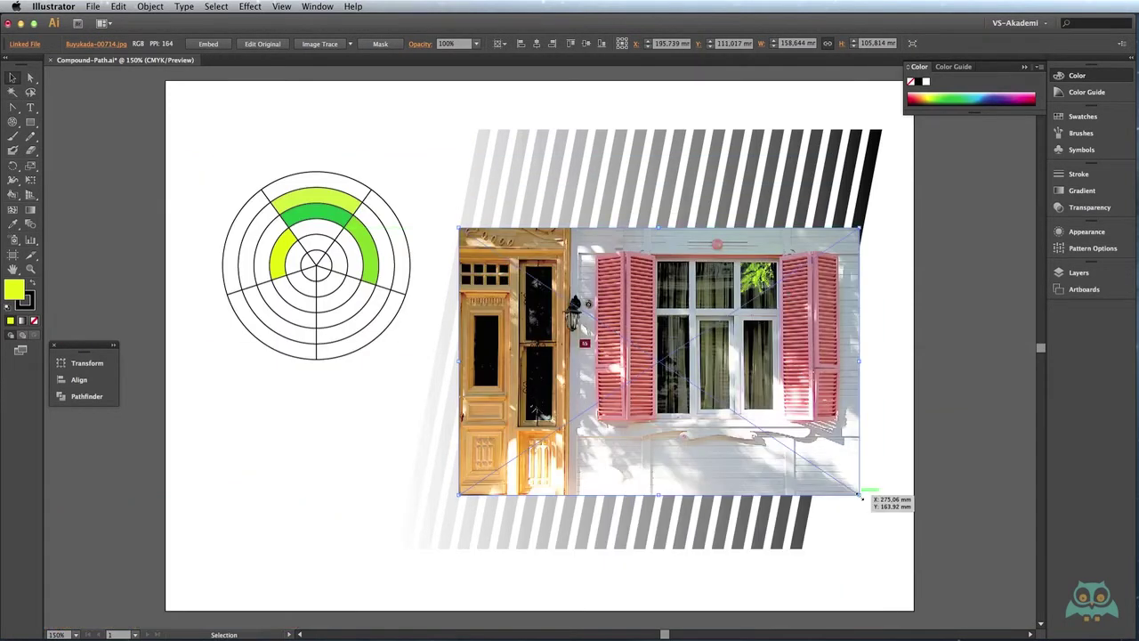
pyautogui.moveTo(859, 495); pyautogui.dragTo(862, 497)
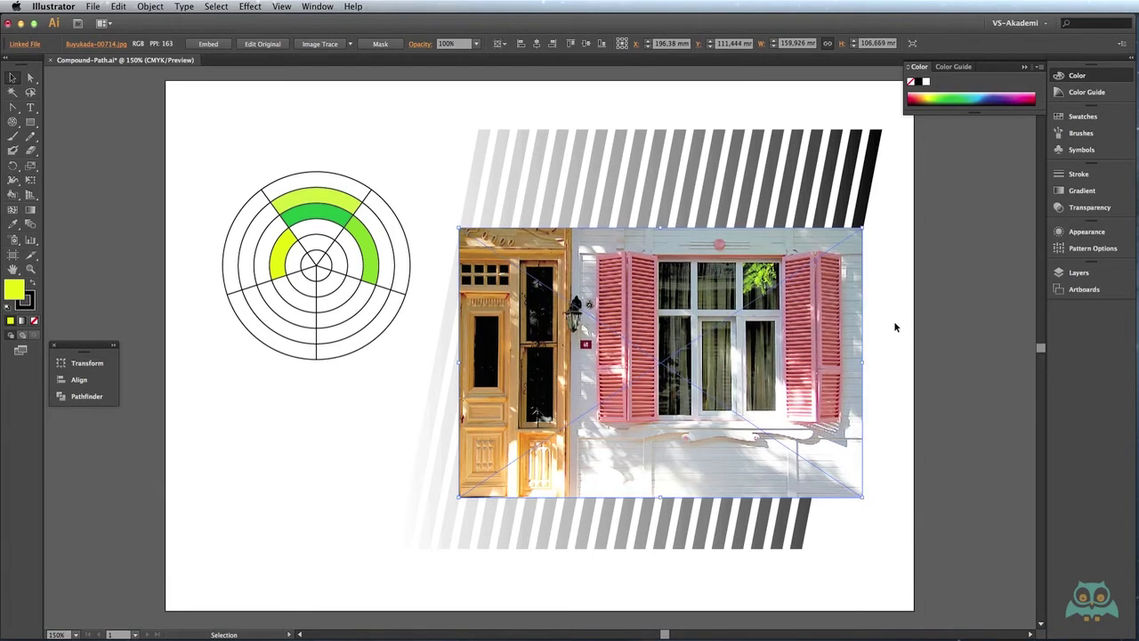
# Bring the striped compound path in front of the photo
pyautogui.click(895, 328)
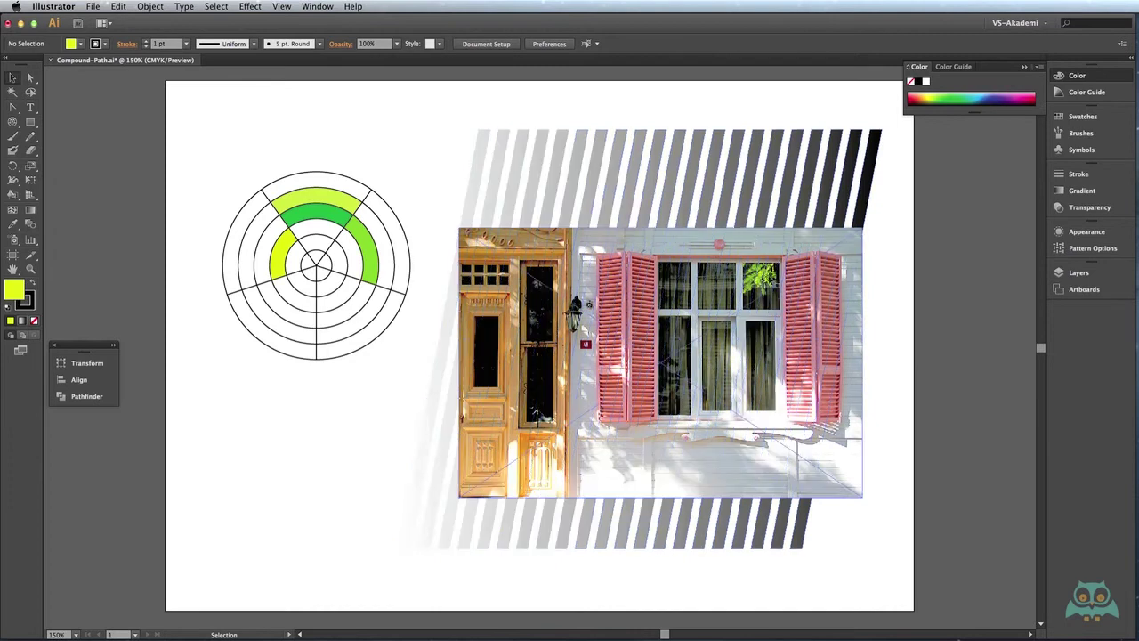
pyautogui.click(773, 139)
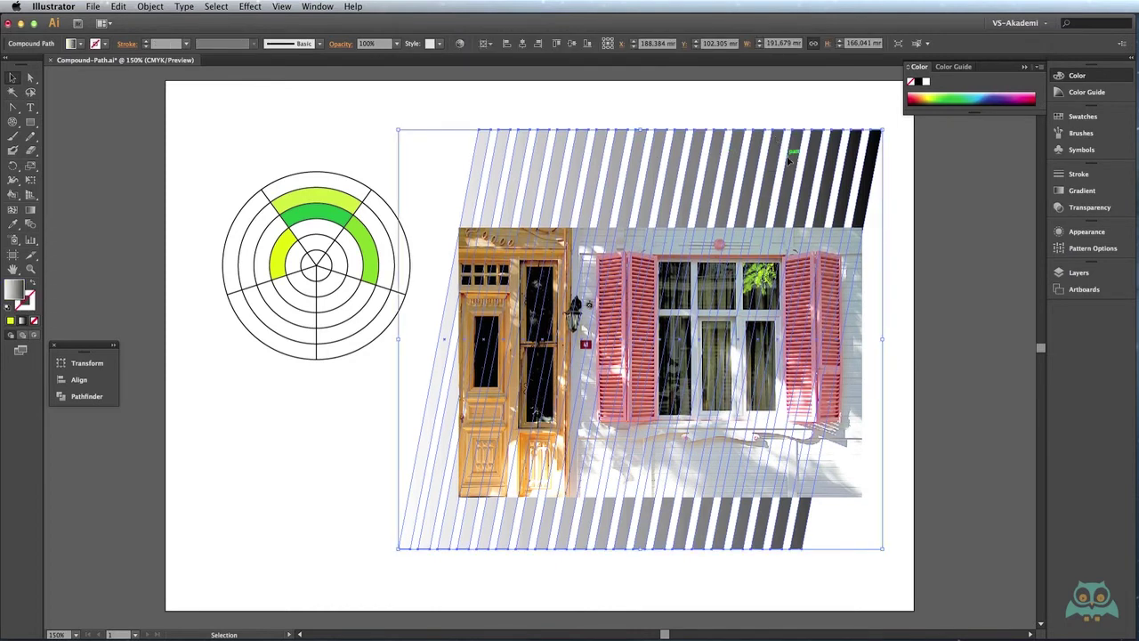
pyautogui.rightClick(773, 155)
pyautogui.moveTo(803, 253)
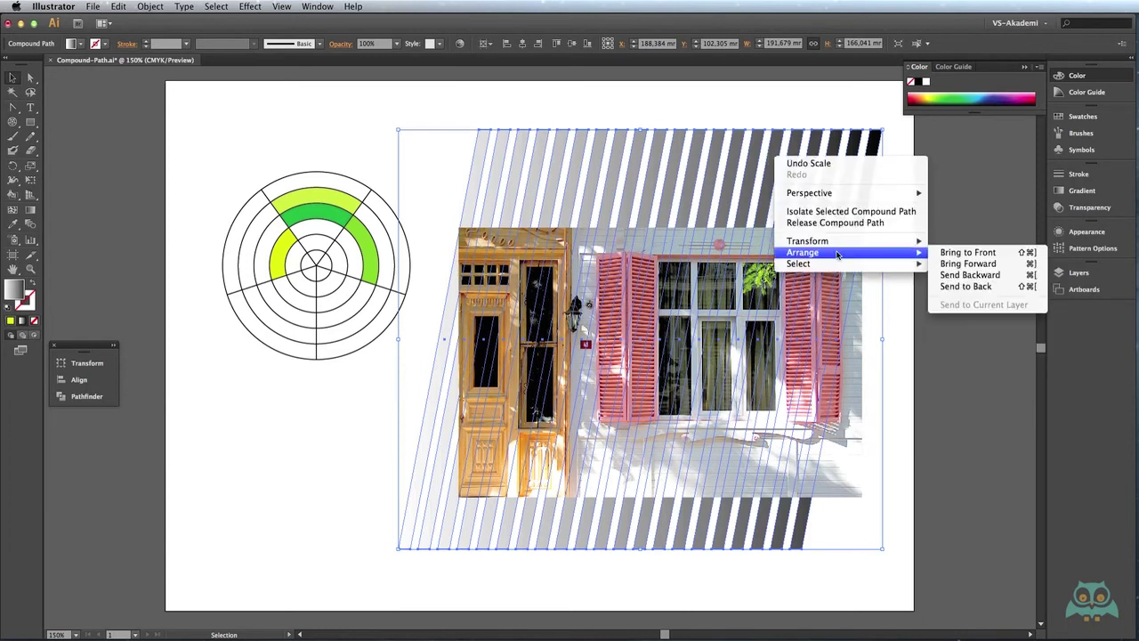
pyautogui.click(979, 254)
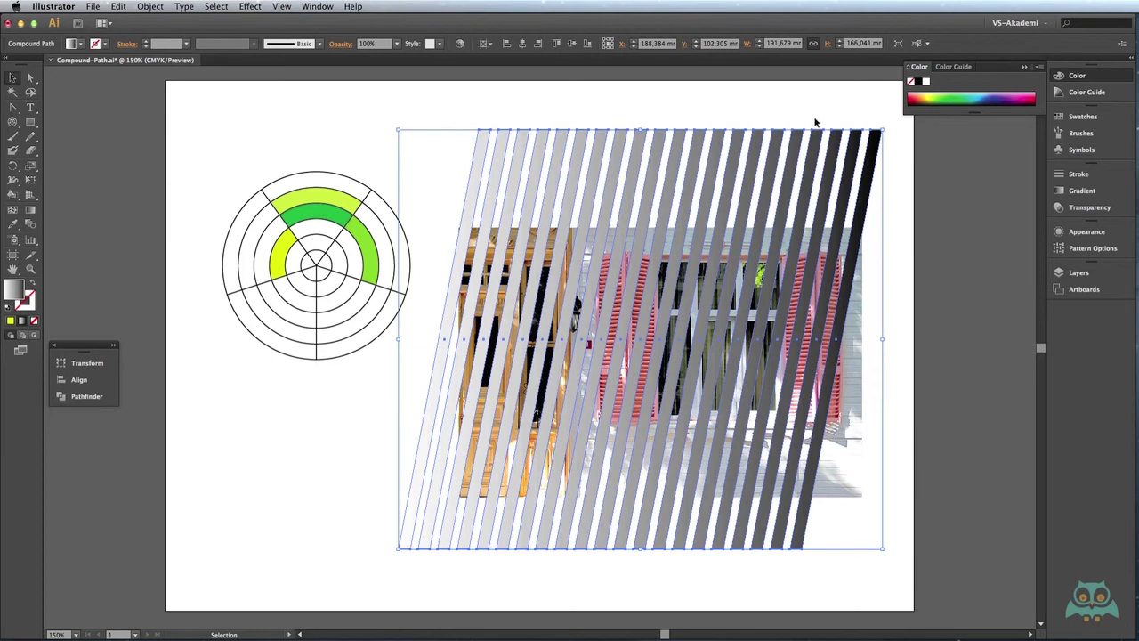
# Select the stripes and photo together and make a clipping mask
pyautogui.moveTo(765, 109); pyautogui.dragTo(870, 322)
pyautogui.click(150, 7)
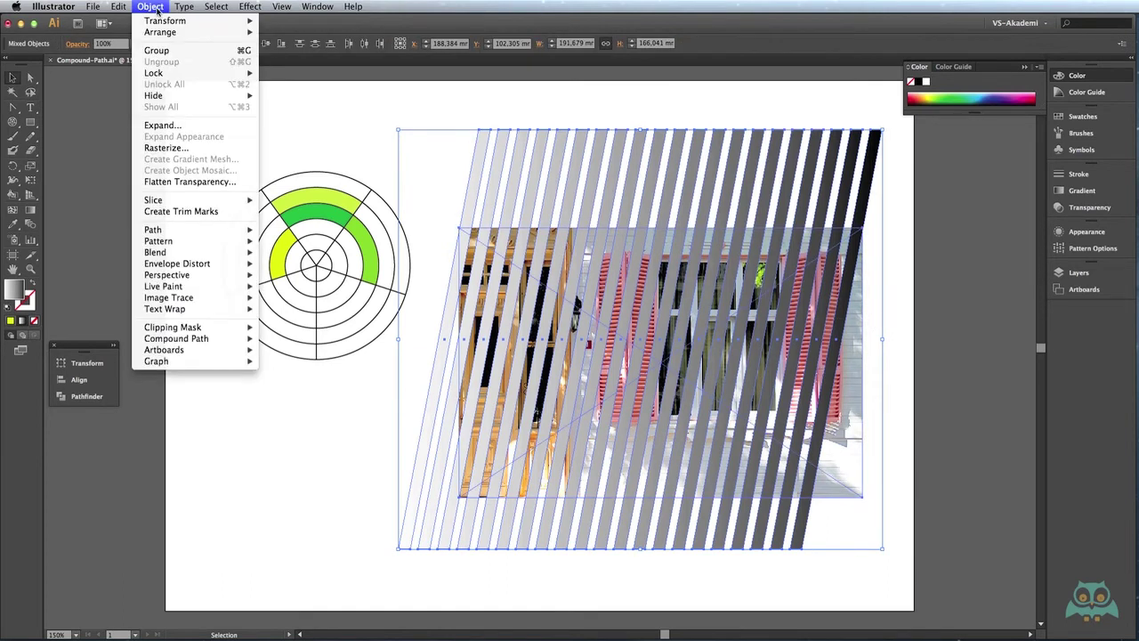
pyautogui.moveTo(172, 327)
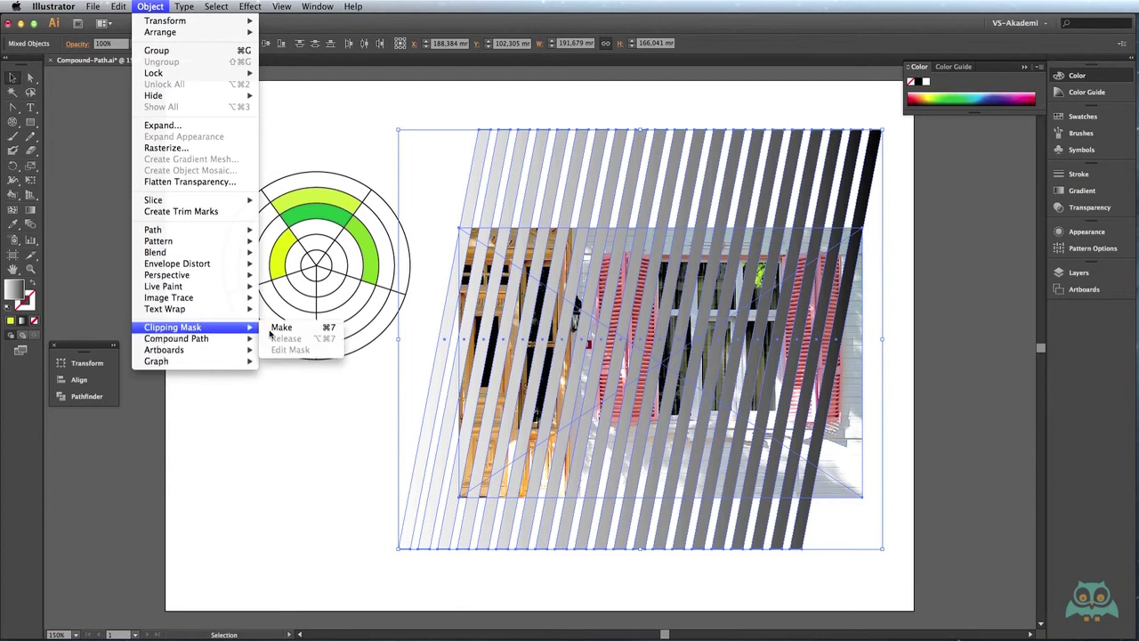
pyautogui.click(302, 331)
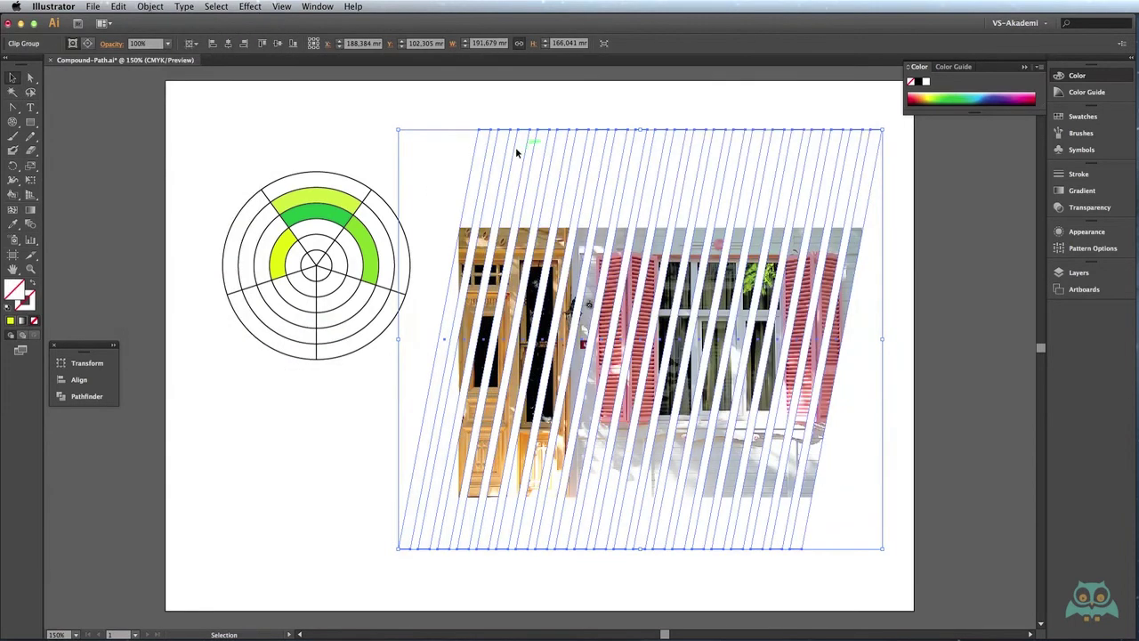
pyautogui.click(604, 111)
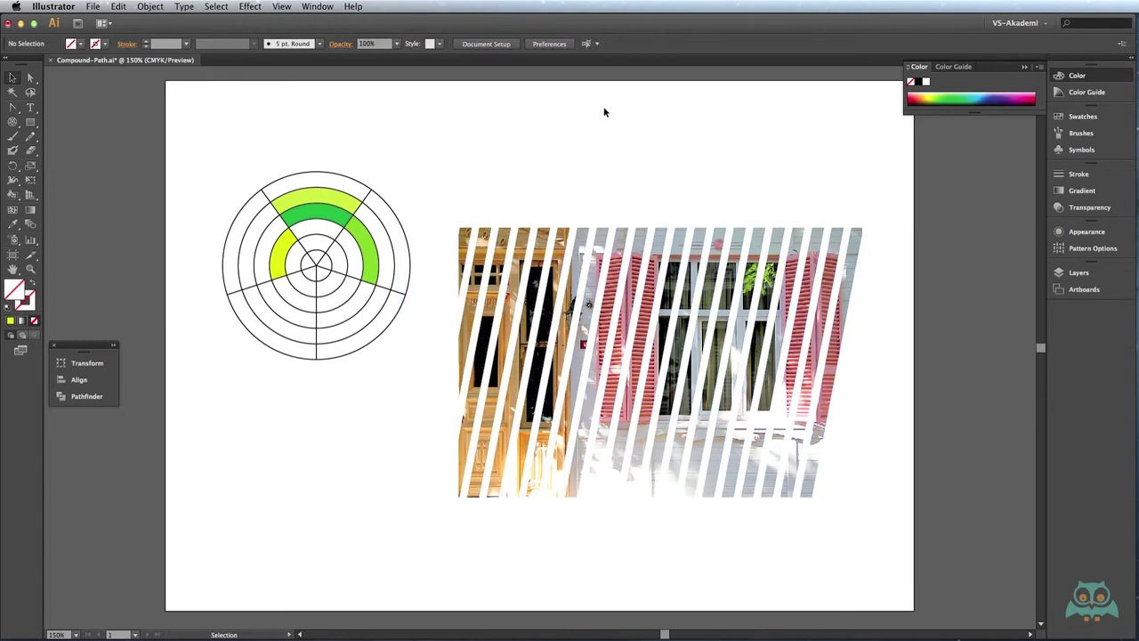